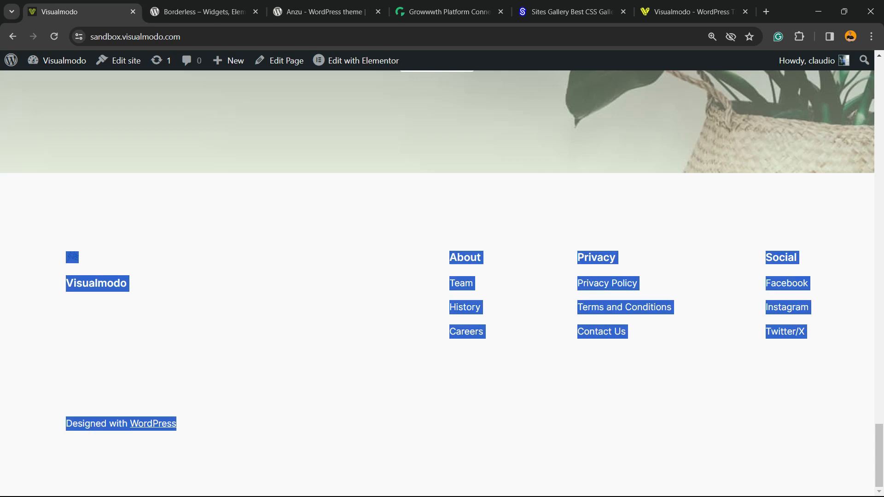
{"action": "left_click_drag", "start_coordinate": [681, 428], "coordinate": [322, 290]}
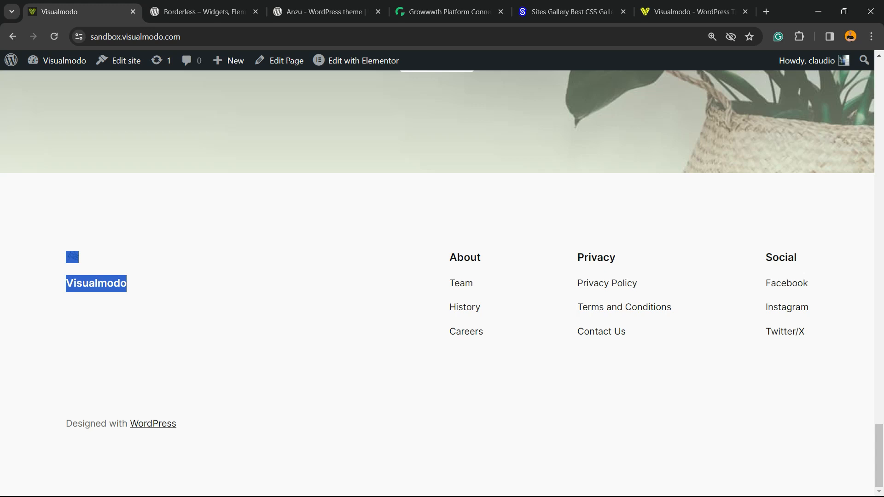
{"action": "left_click", "coordinate": [322, 290]}
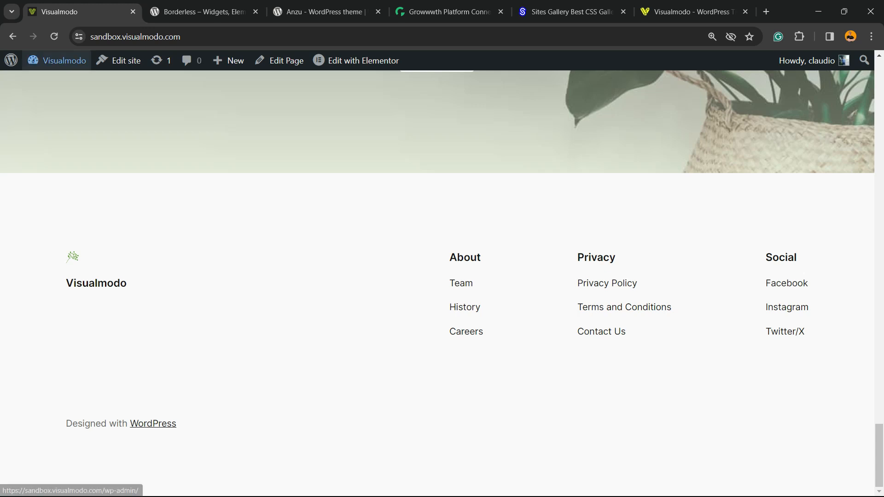
Step: Go to the site's admin dashboard and open the theme's site editor
{"action": "mouse_move", "coordinate": [60, 60]}
{"action": "left_click", "coordinate": [60, 61]}
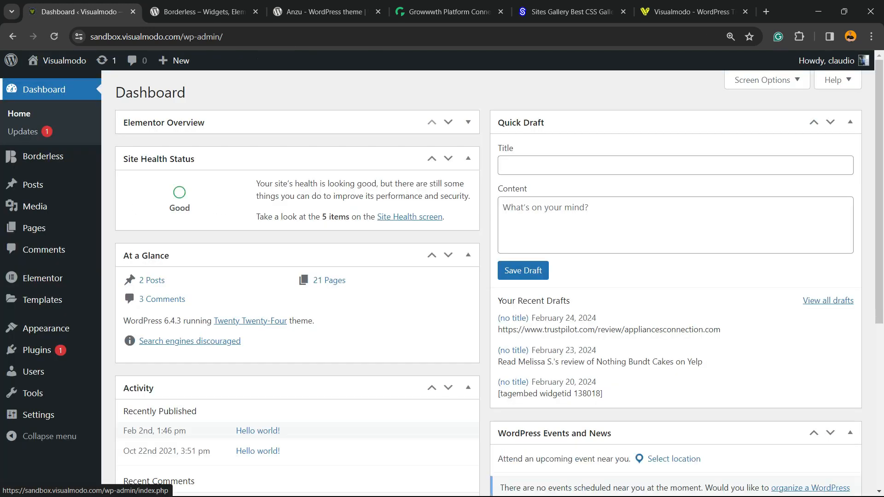
{"action": "mouse_move", "coordinate": [46, 328]}
{"action": "left_click", "coordinate": [124, 348]}
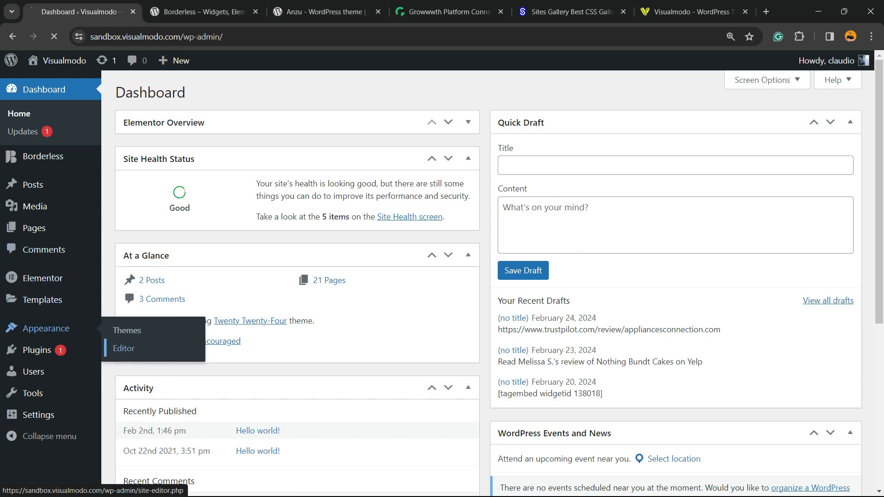
{"action": "right_click", "coordinate": [135, 90]}
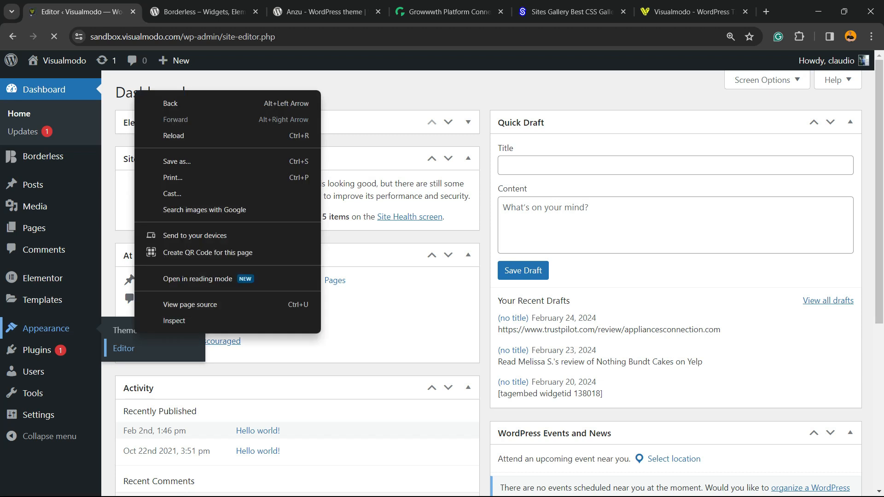
{"action": "key", "text": "Escape"}
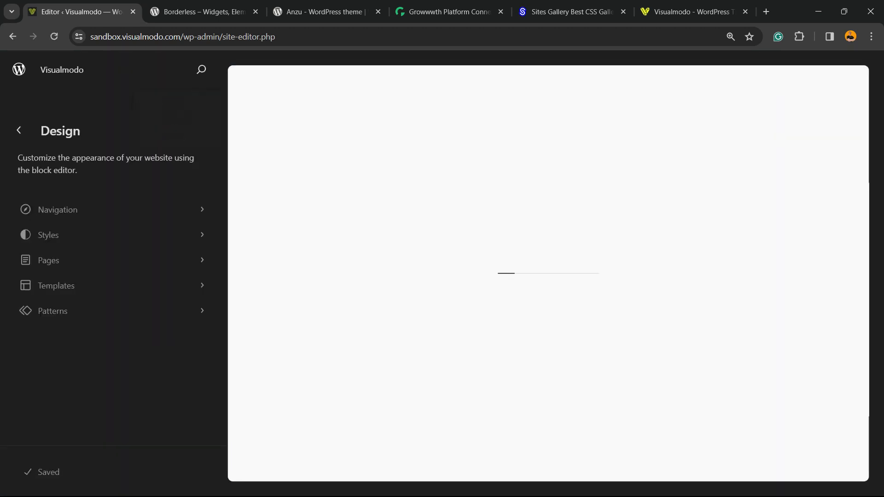
{"action": "left_click", "coordinate": [547, 274]}
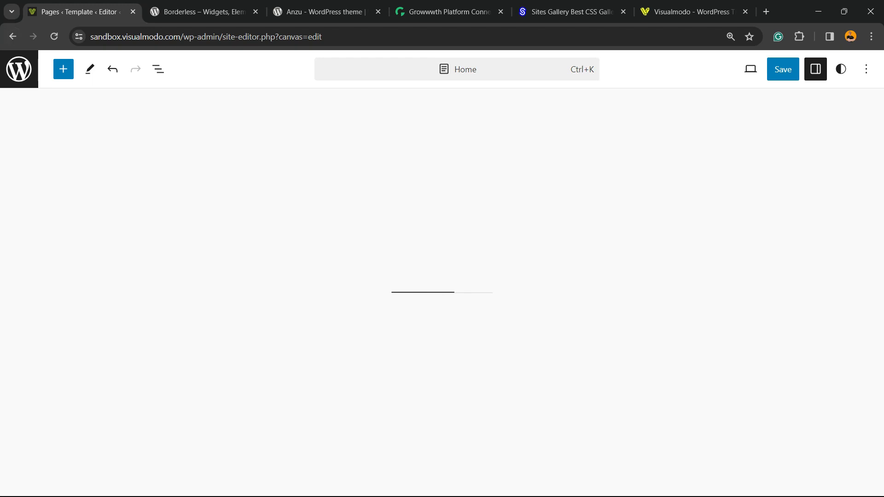
{"action": "left_click", "coordinate": [13, 36]}
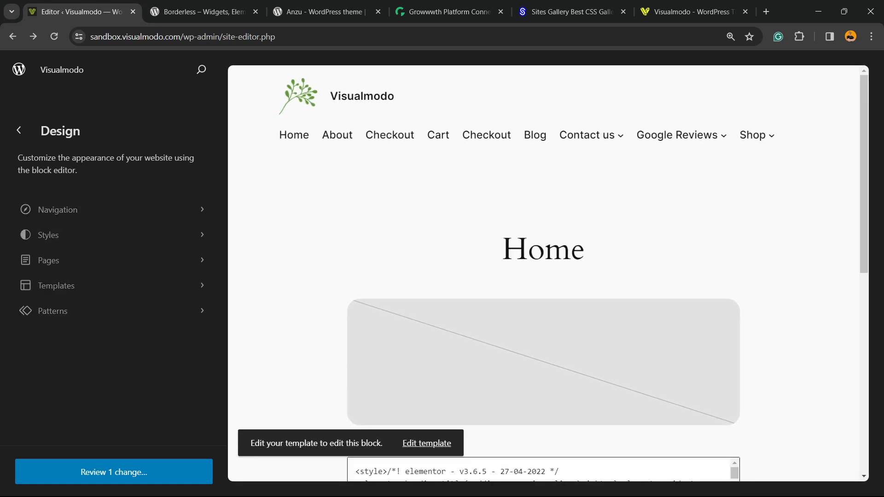
{"action": "key", "text": "ctrl"}
{"action": "key", "text": "ctrl"}
{"action": "key", "text": "ctrl"}
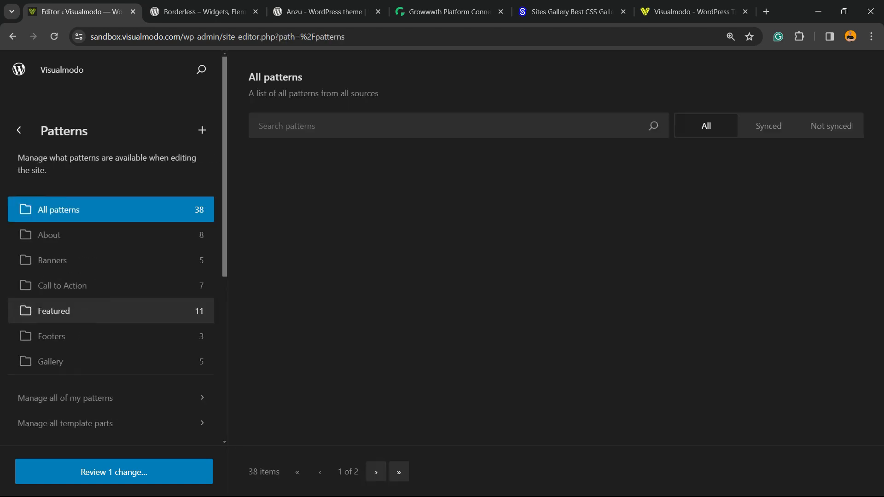
Step: Find the Footer template part among the site's patterns and open it for editing
{"action": "scroll", "coordinate": [111, 207], "scroll_direction": "down", "scroll_amount": 5}
{"action": "scroll", "coordinate": [110, 249], "scroll_direction": "down", "scroll_amount": 2}
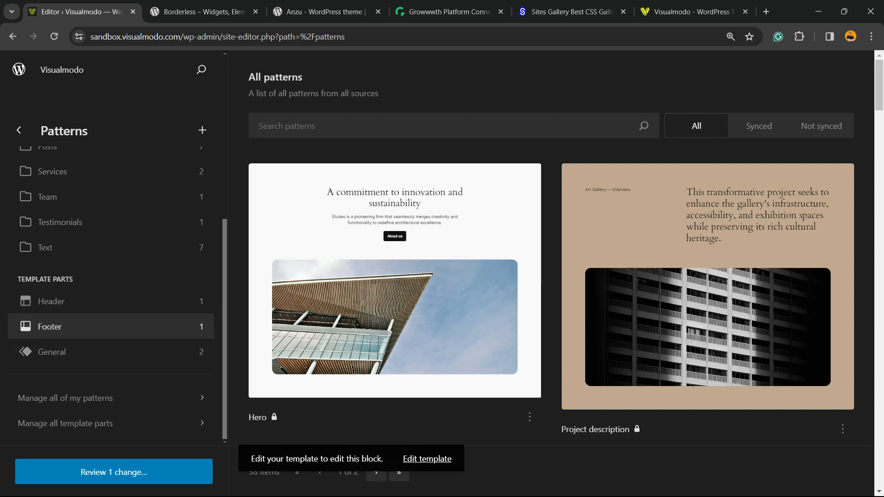
{"action": "left_click", "coordinate": [111, 326]}
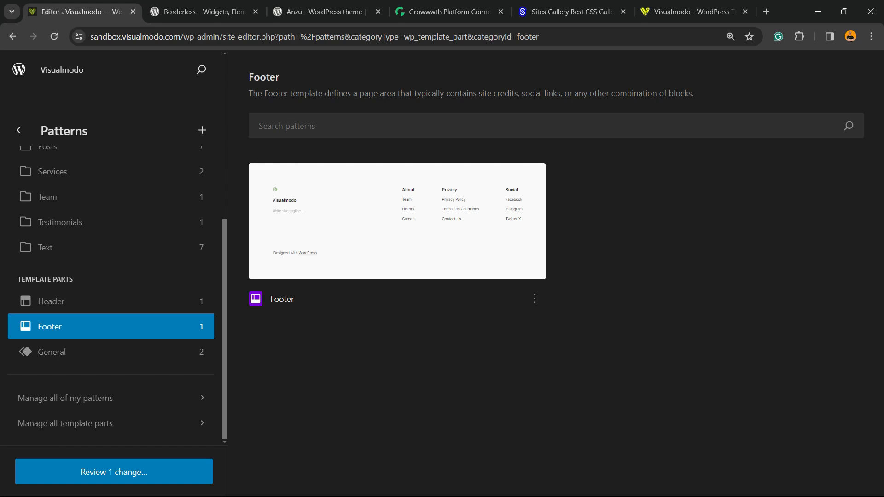
{"action": "left_click", "coordinate": [397, 221]}
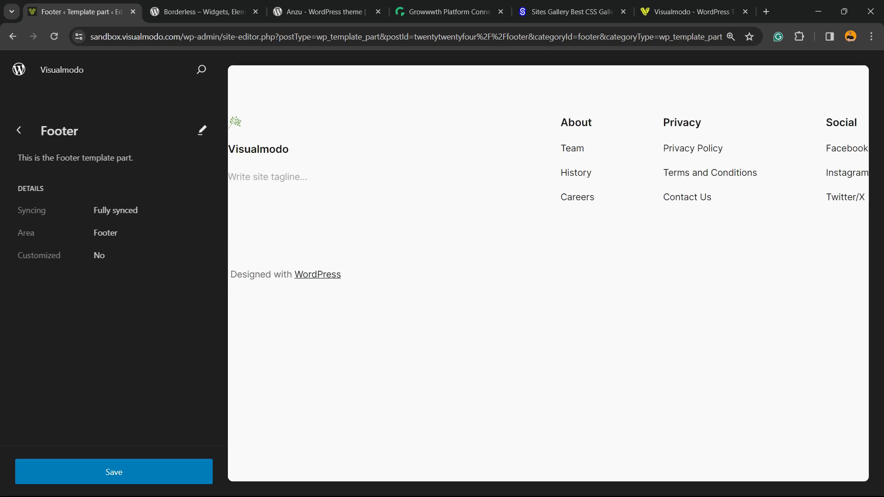
{"action": "left_click", "coordinate": [204, 134]}
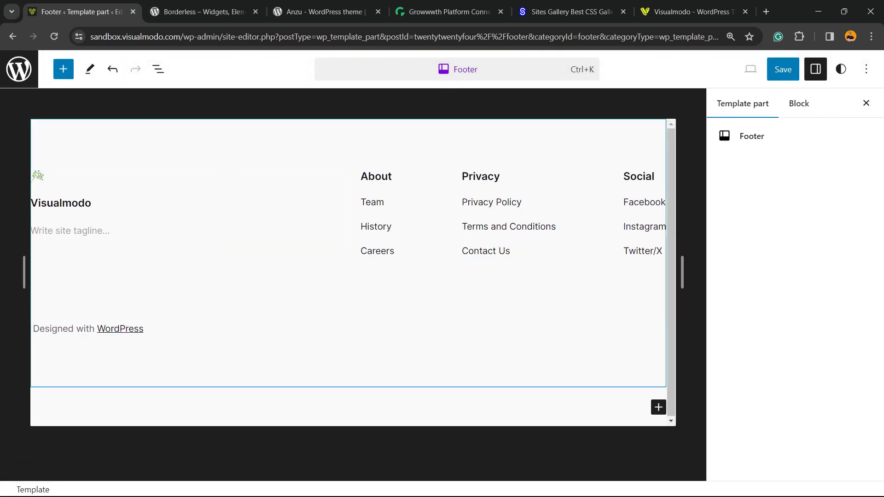
Step: Remove the link from "WordPress" in the footer's "Designed with" line and replace the word with "Visualmodo"
{"action": "left_click", "coordinate": [659, 407]}
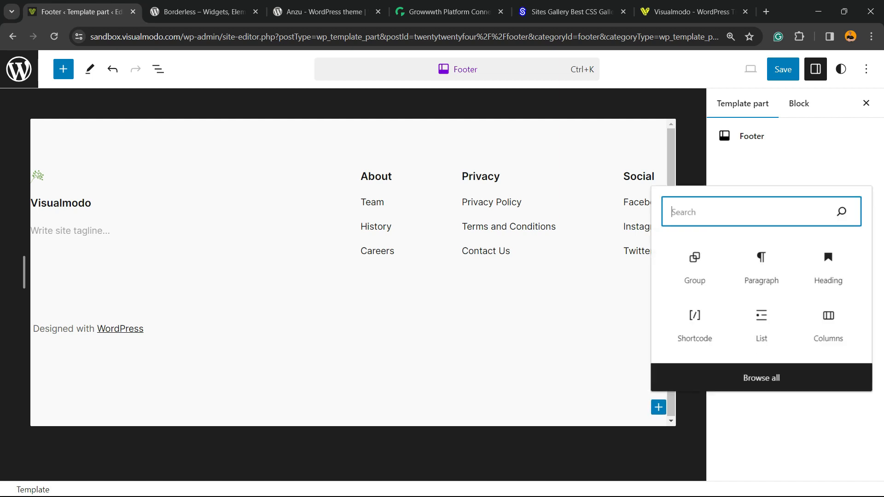
{"action": "left_click", "coordinate": [414, 361]}
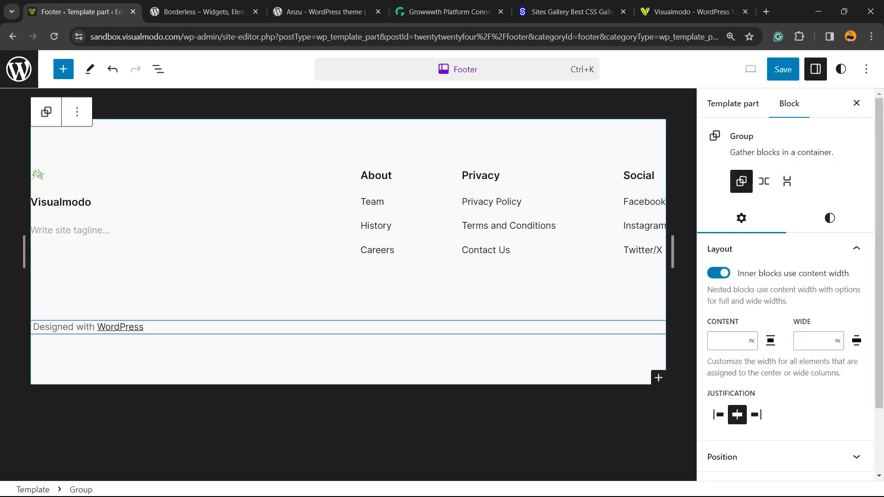
{"action": "left_click", "coordinate": [86, 328]}
{"action": "left_click", "coordinate": [122, 328]}
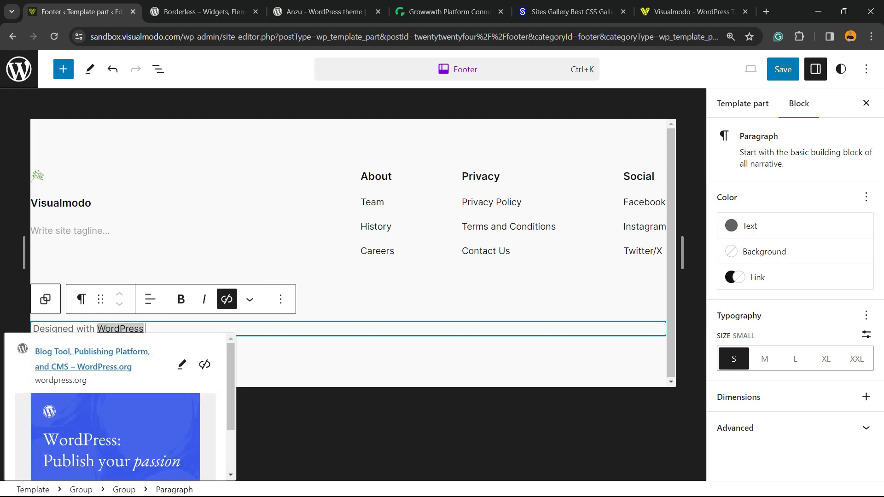
{"action": "left_click", "coordinate": [209, 139]}
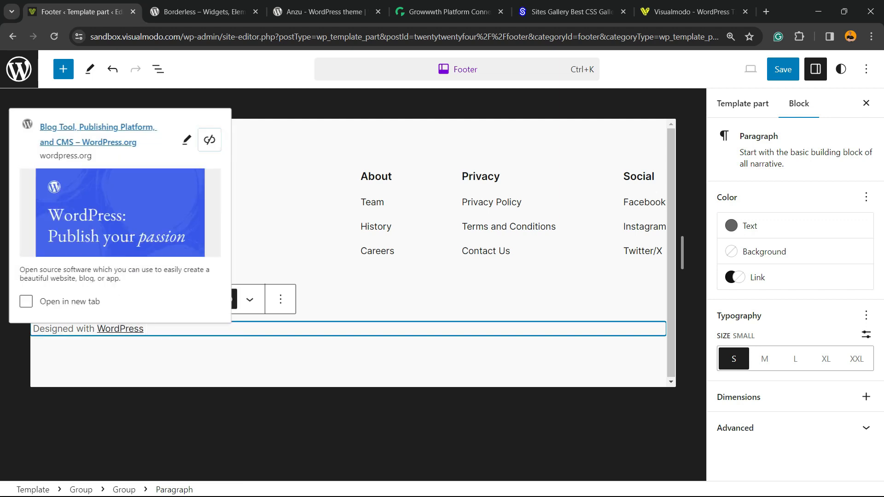
{"action": "double_click", "coordinate": [125, 329]}
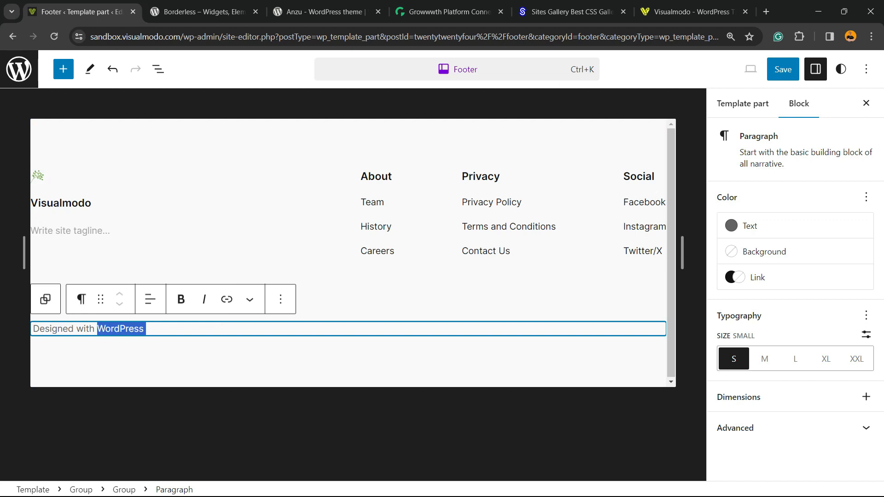
{"action": "type", "text": "Visualmodo"}
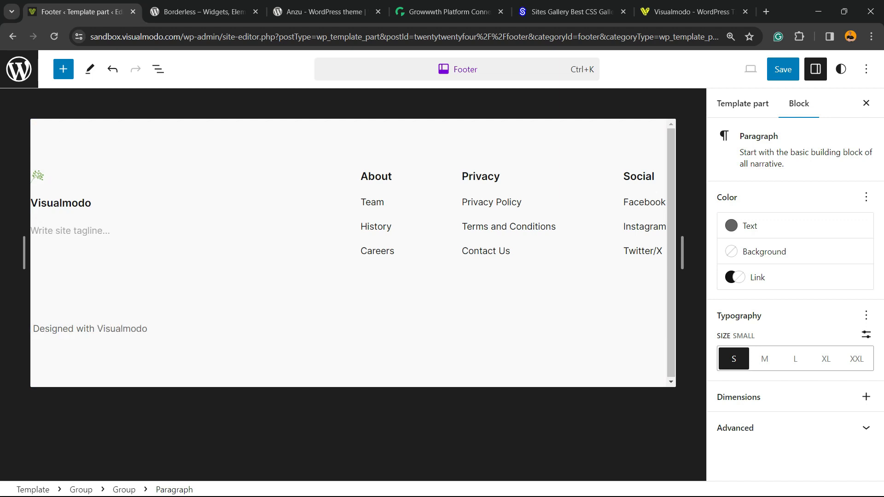
{"action": "double_click", "coordinate": [115, 329]}
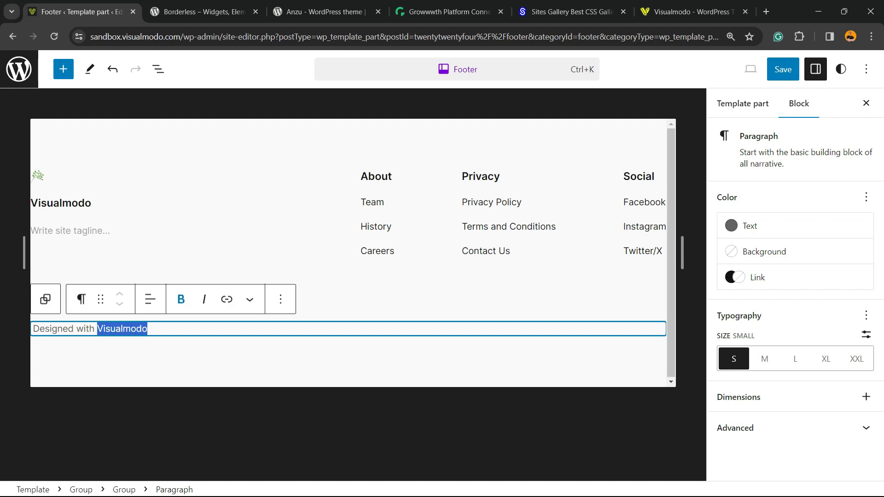
{"action": "left_click", "coordinate": [227, 299]}
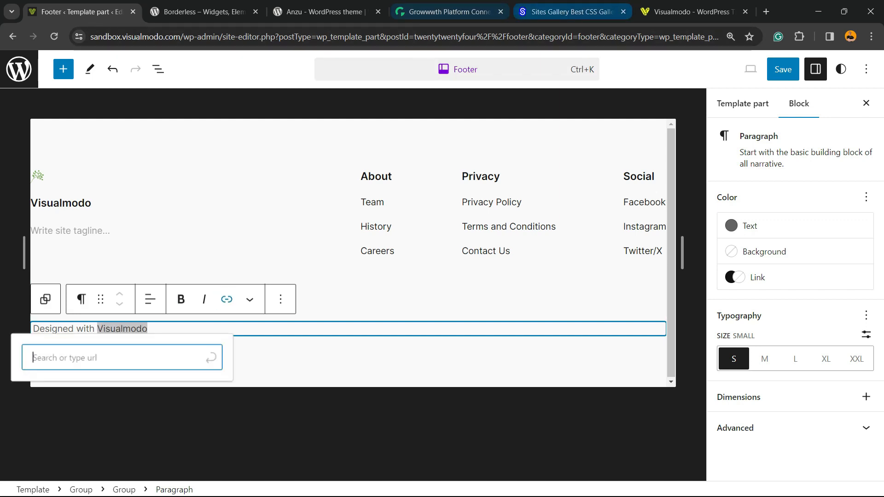
{"action": "left_click", "coordinate": [690, 12]}
{"action": "left_click", "coordinate": [576, 37]}
{"action": "key", "text": "ctrl+c"}
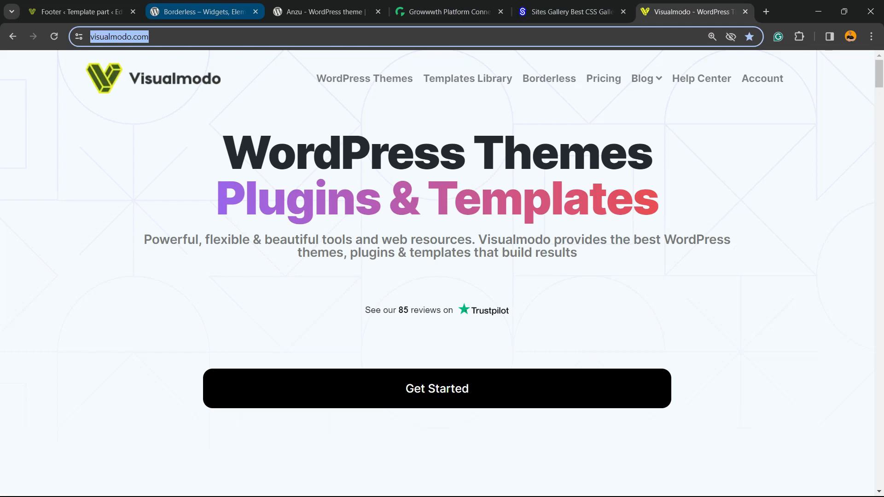
{"action": "left_click", "coordinate": [78, 11]}
{"action": "key", "text": "ctrl+v"}
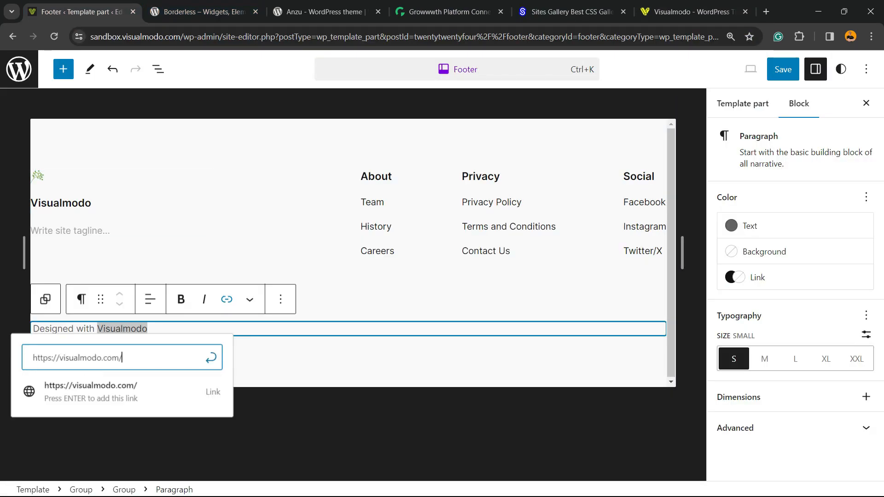
{"action": "key", "text": "Return"}
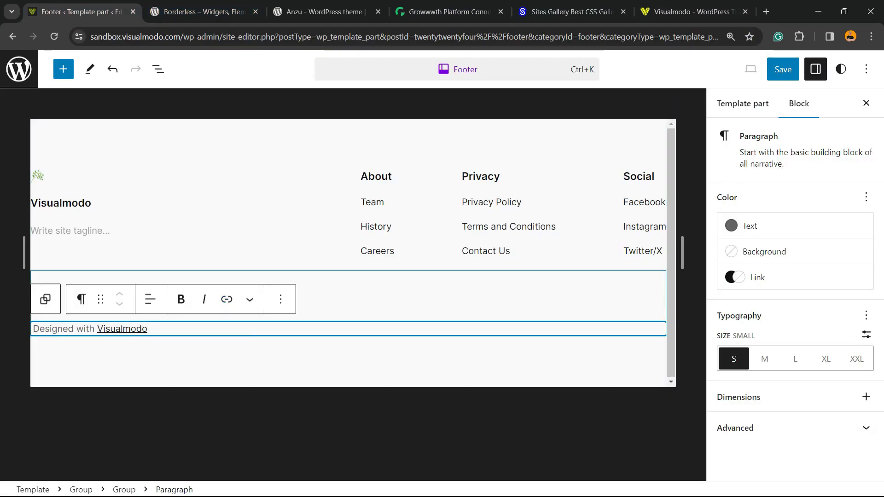
Step: Enlarge the site logo in the footer to an image width of about 85
{"action": "left_click", "coordinate": [40, 188]}
{"action": "left_click", "coordinate": [37, 176]}
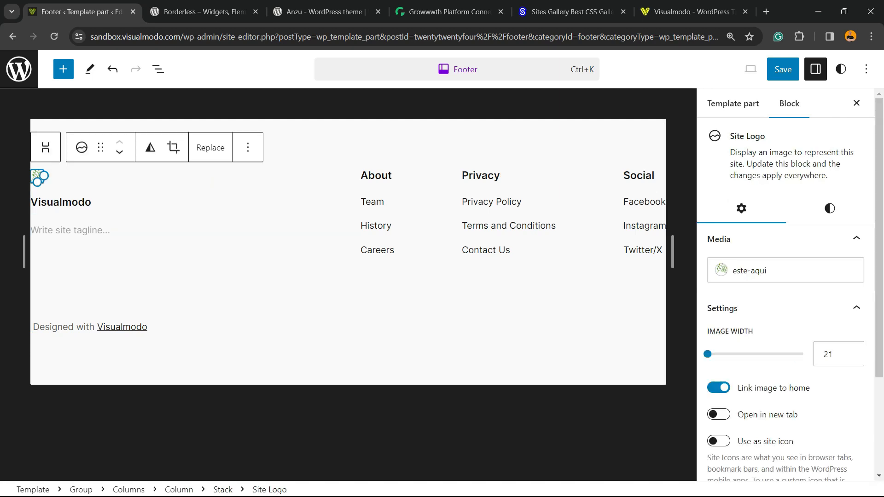
{"action": "left_click_drag", "start_coordinate": [44, 176], "coordinate": [85, 196]}
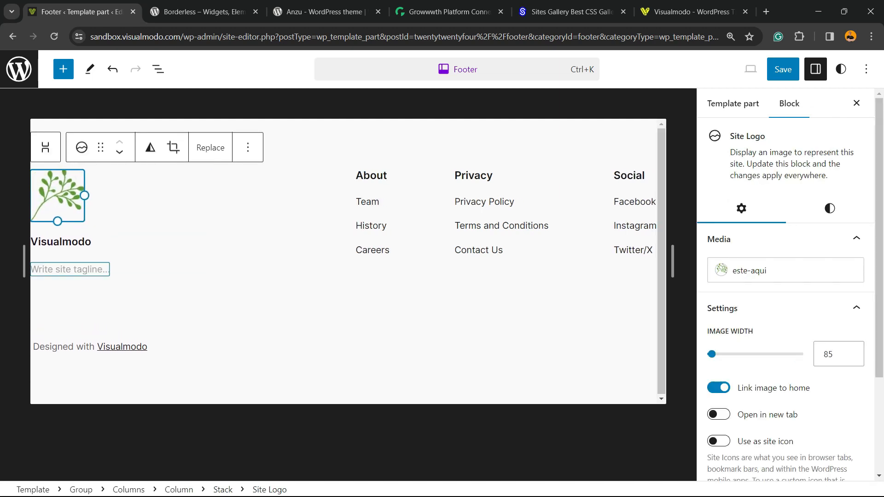
Step: Fill the footer's site tagline with "Powerful, flexible & beautiful tools and web resources", copied from the Visualmodo home page
{"action": "left_click", "coordinate": [70, 269]}
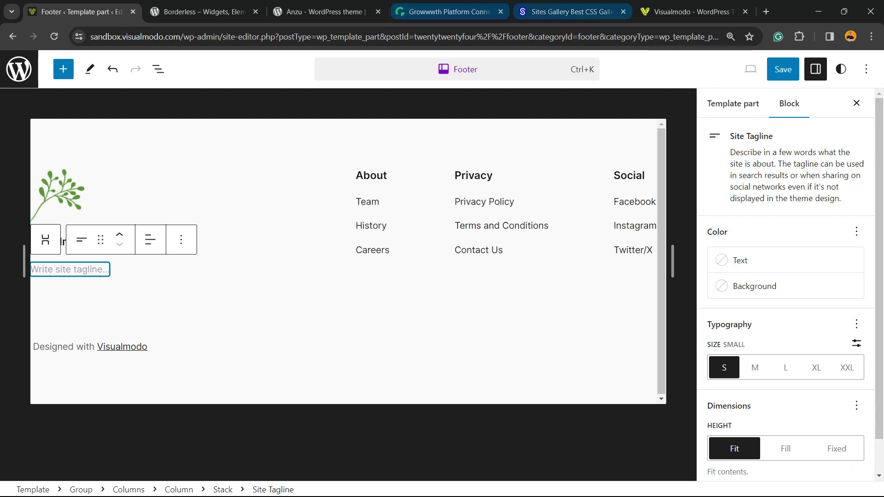
{"action": "left_click", "coordinate": [690, 11]}
{"action": "left_click_drag", "start_coordinate": [144, 240], "coordinate": [472, 240]}
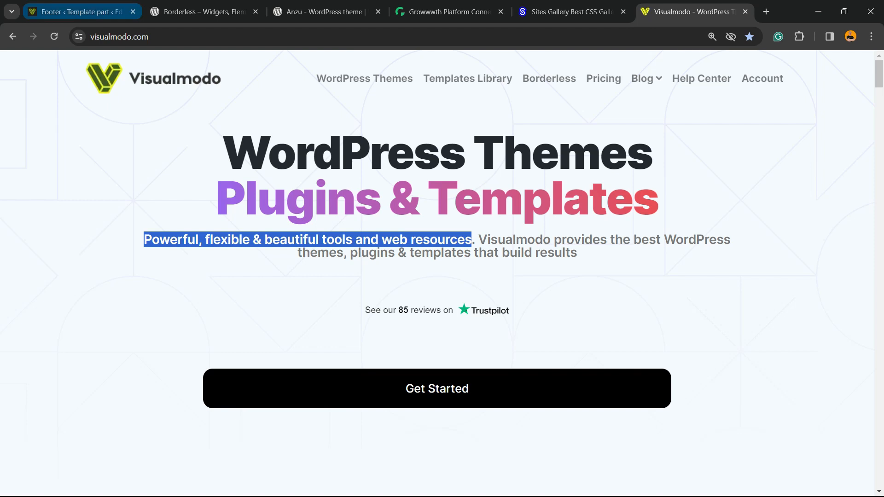
{"action": "left_click", "coordinate": [79, 11]}
{"action": "key", "text": "ctrl+v"}
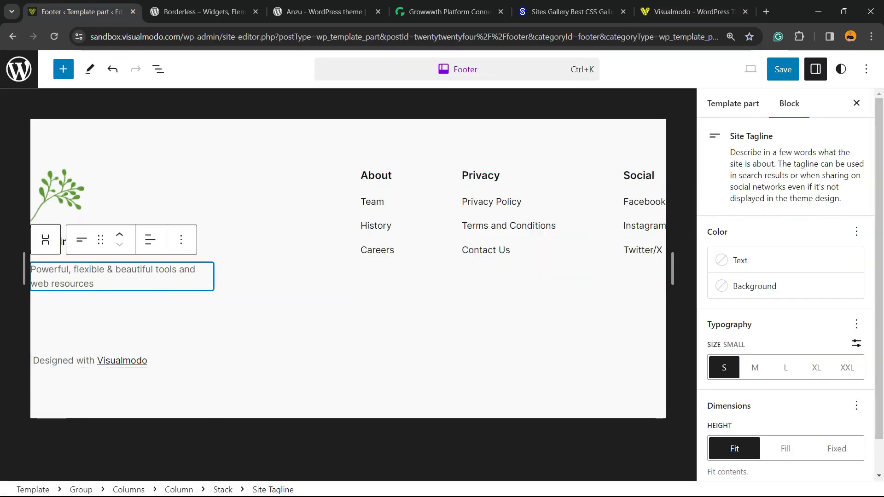
Step: Examine the footer's Careers, Contact Us and Terms and Conditions links, and the blocks that can be added to the Privacy stack
{"action": "left_click", "coordinate": [377, 250]}
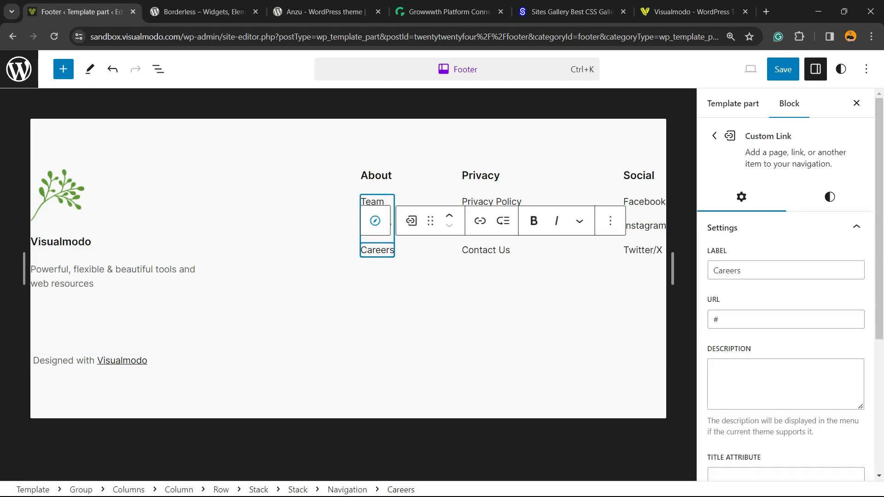
{"action": "left_click", "coordinate": [482, 250]}
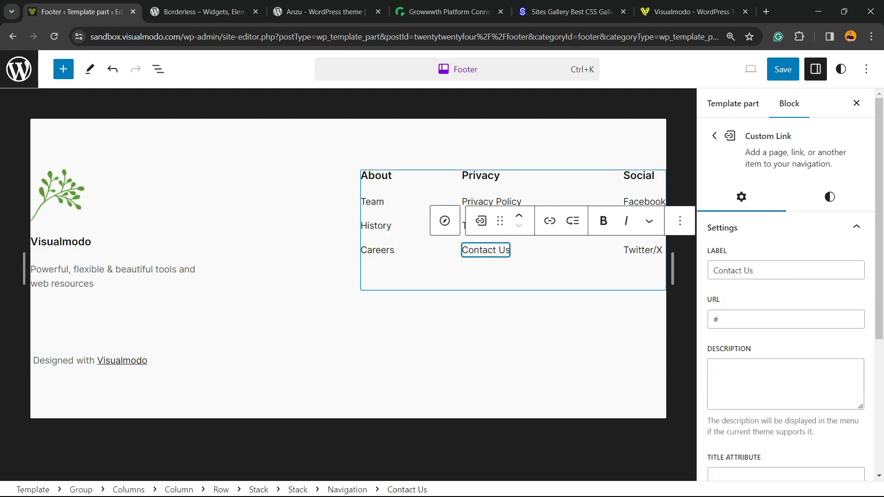
{"action": "left_click", "coordinate": [378, 250]}
{"action": "left_click", "coordinate": [507, 189]}
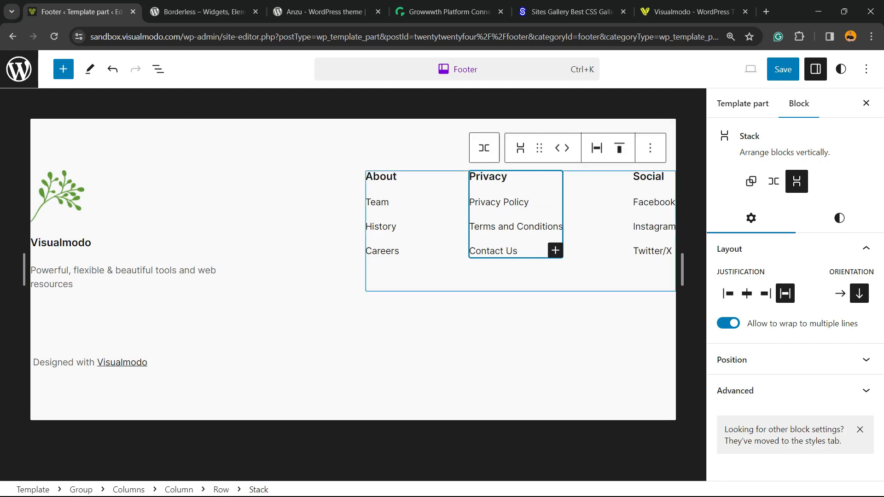
{"action": "left_click", "coordinate": [433, 214]}
{"action": "left_click", "coordinate": [538, 225]}
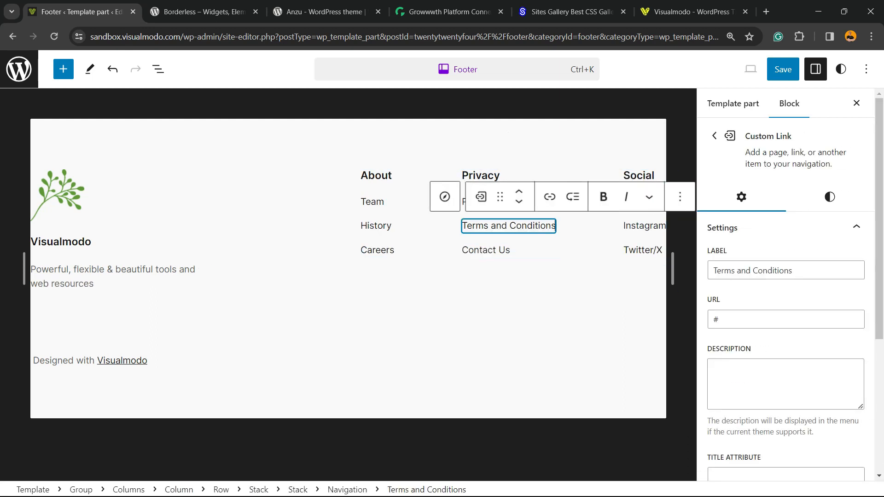
{"action": "left_click", "coordinate": [378, 250]}
{"action": "left_click", "coordinate": [506, 188]}
{"action": "left_click", "coordinate": [555, 250]}
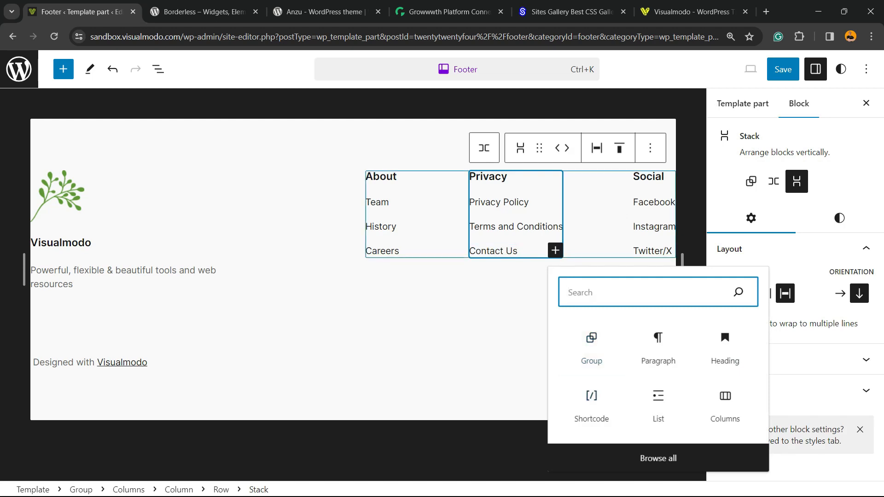
Step: Add an Image block with the blue succulents photo from the media library to the footer's empty column, and save the footer
{"action": "left_click", "coordinate": [292, 190]}
{"action": "left_click", "coordinate": [291, 186]}
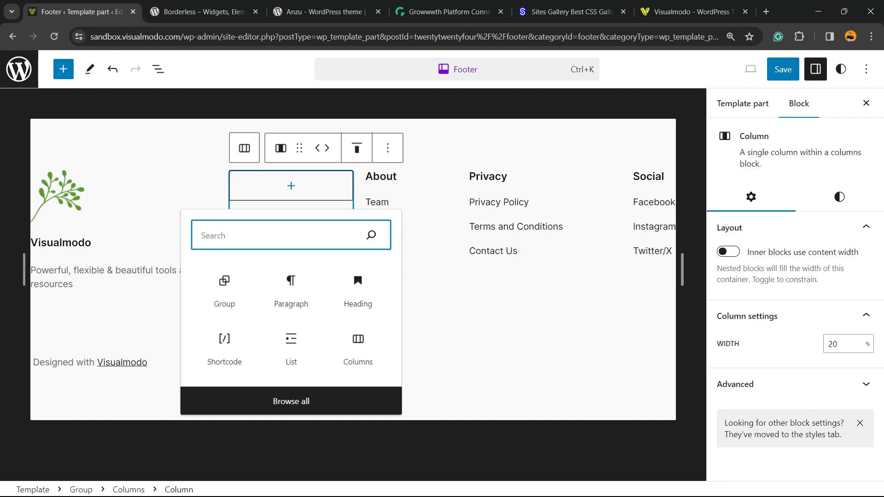
{"action": "type", "text": "im"}
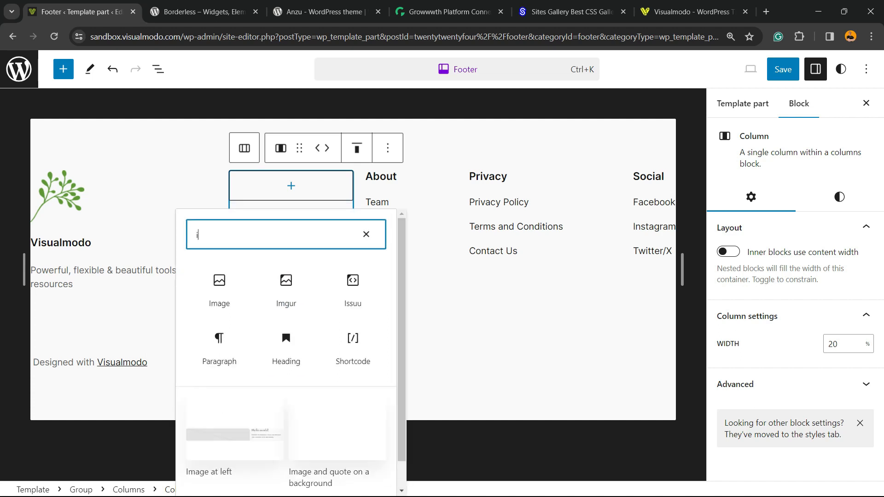
{"action": "left_click", "coordinate": [219, 291]}
{"action": "key", "text": "Tab"}
{"action": "key", "text": "Return"}
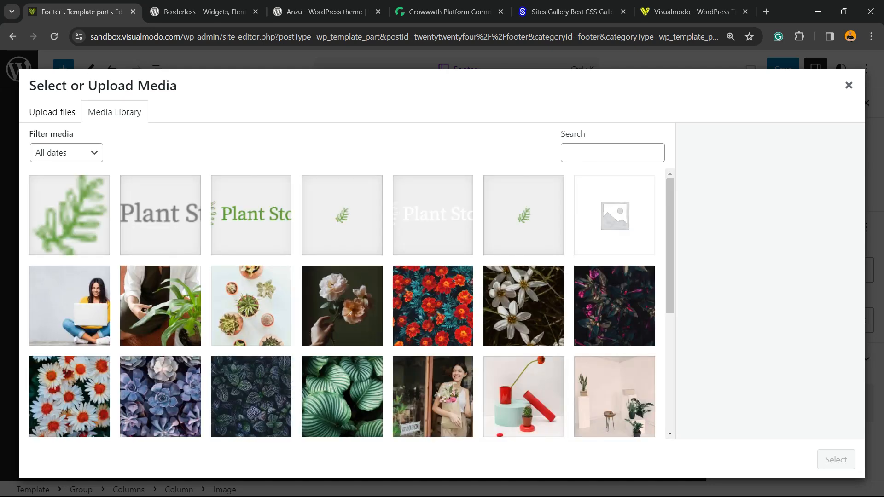
{"action": "left_click", "coordinate": [160, 397]}
{"action": "left_click", "coordinate": [836, 459]}
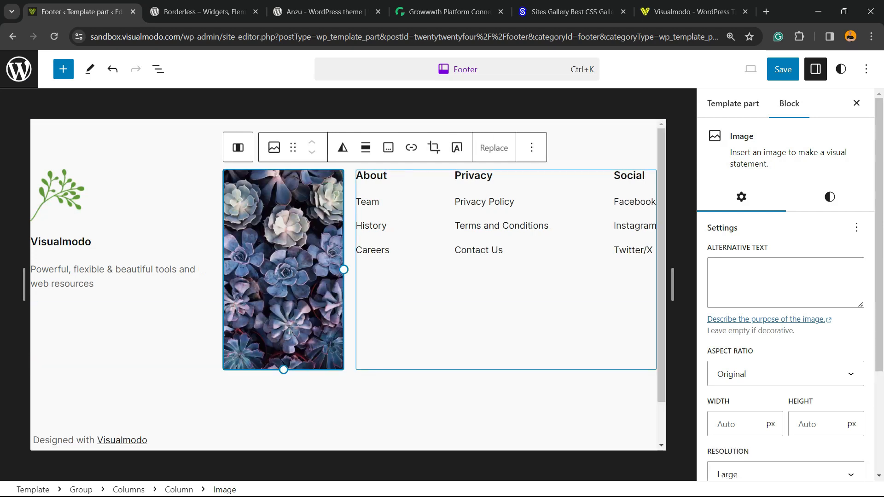
{"action": "left_click", "coordinate": [783, 69]}
{"action": "left_click", "coordinate": [737, 69]}
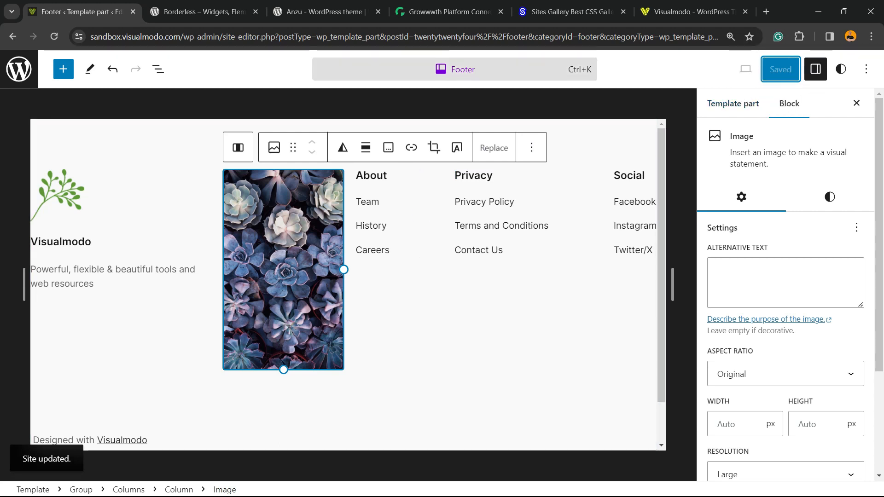
{"action": "left_click_drag", "start_coordinate": [181, 37], "coordinate": [89, 37]}
{"action": "key", "text": "ctrl+c"}
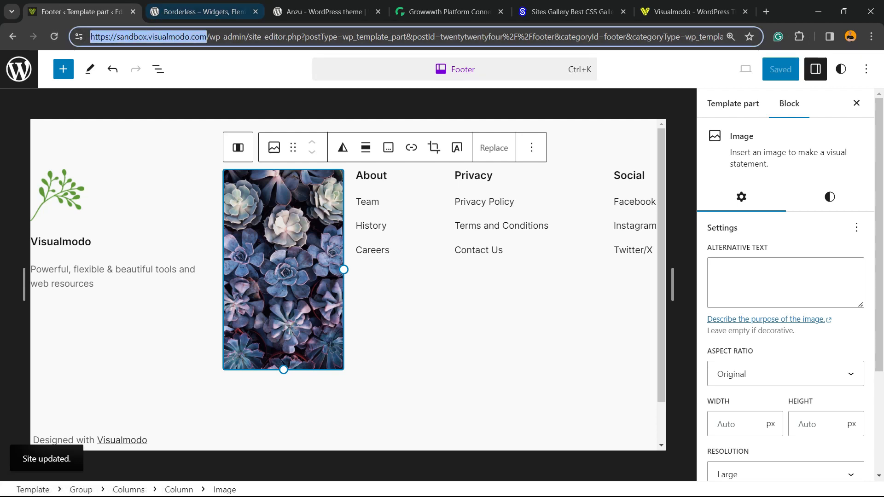
{"action": "right_click", "coordinate": [91, 14]}
{"action": "left_click", "coordinate": [131, 117]}
{"action": "left_click", "coordinate": [669, 36]}
{"action": "key", "text": "ctrl+v"}
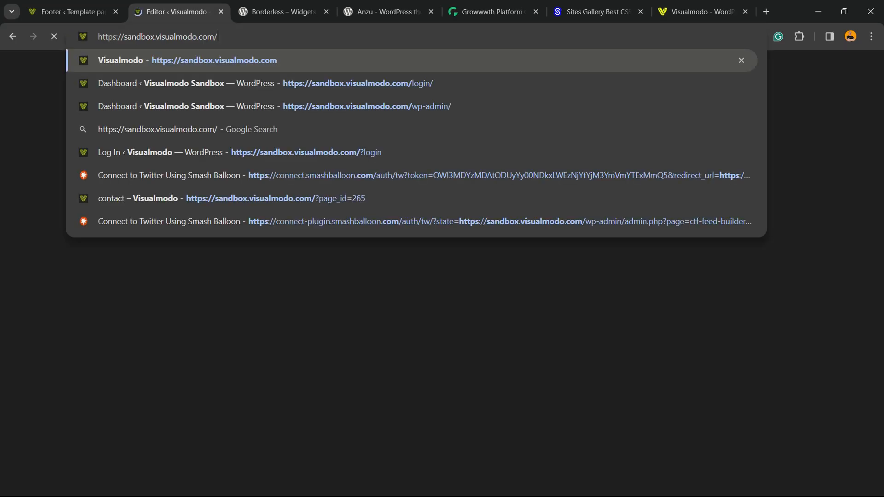
{"action": "key", "text": "Return"}
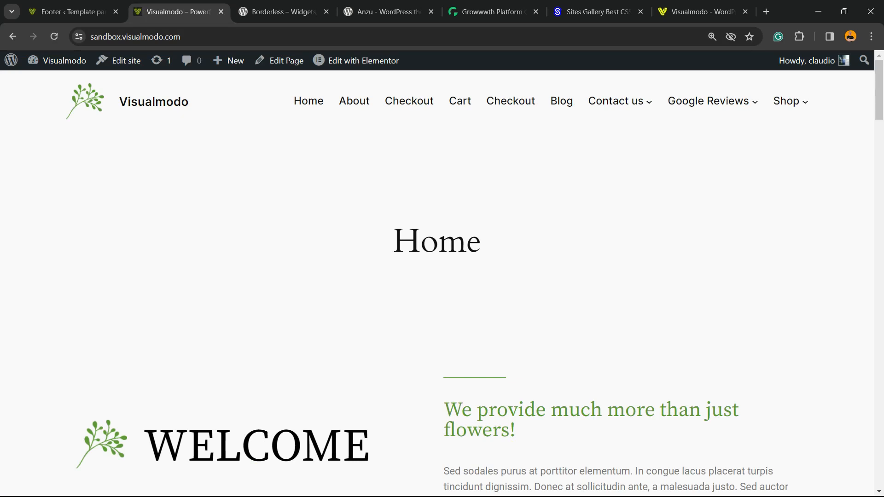
{"action": "scroll", "coordinate": [437, 283], "scroll_direction": "down", "scroll_amount": 20}
{"action": "scroll", "coordinate": [437, 283], "scroll_direction": "up", "scroll_amount": 2}
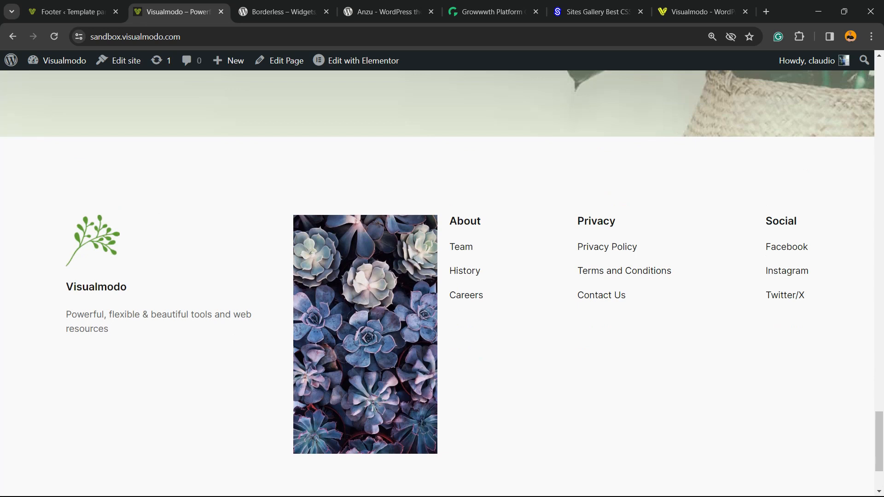
{"action": "scroll", "coordinate": [437, 283], "scroll_direction": "down", "scroll_amount": 3}
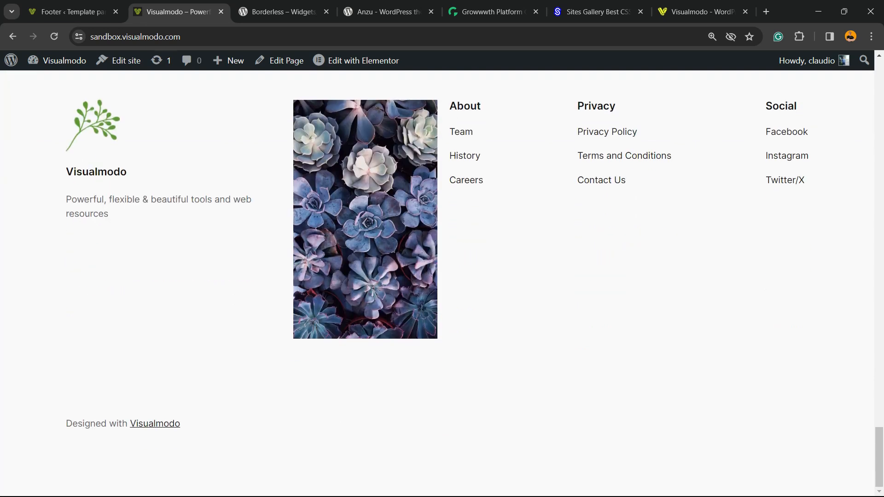
Step: Return to the footer editor and delete the succulents image block from the column beside the tagline
{"action": "left_click", "coordinate": [73, 12]}
{"action": "left_click", "coordinate": [295, 231]}
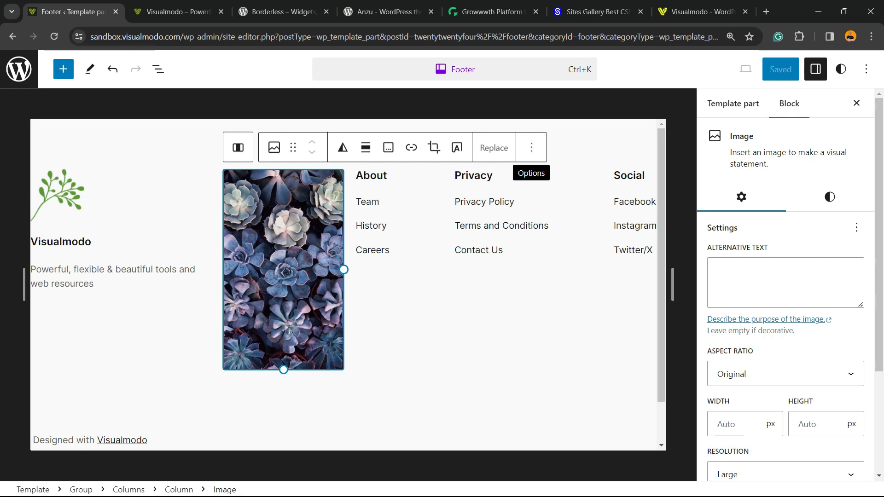
{"action": "left_click", "coordinate": [531, 147]}
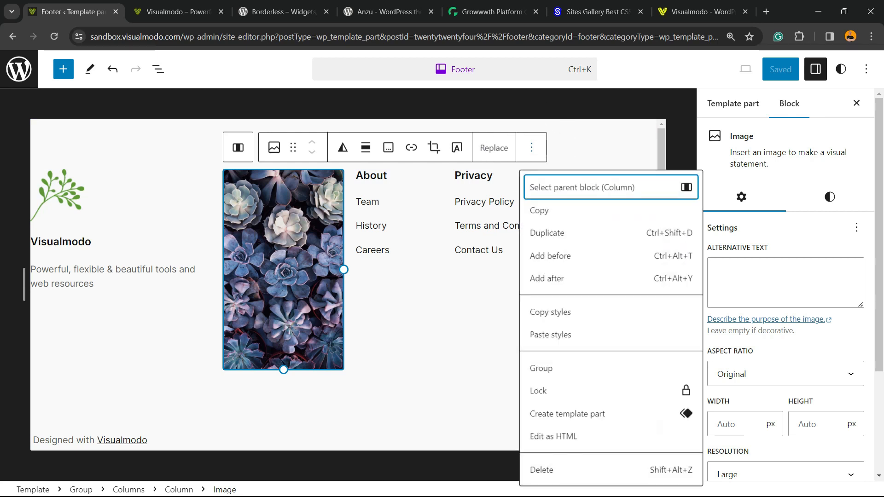
{"action": "scroll", "coordinate": [576, 403], "scroll_direction": "down", "scroll_amount": 1}
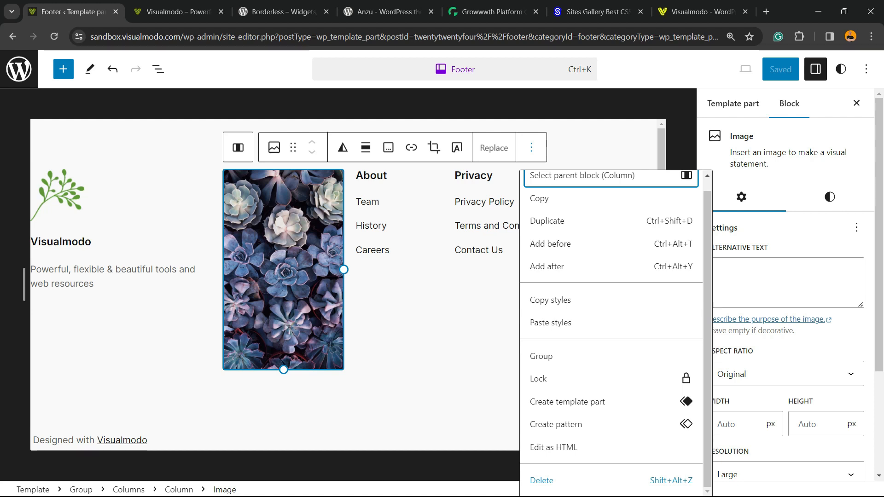
{"action": "left_click", "coordinate": [553, 480]}
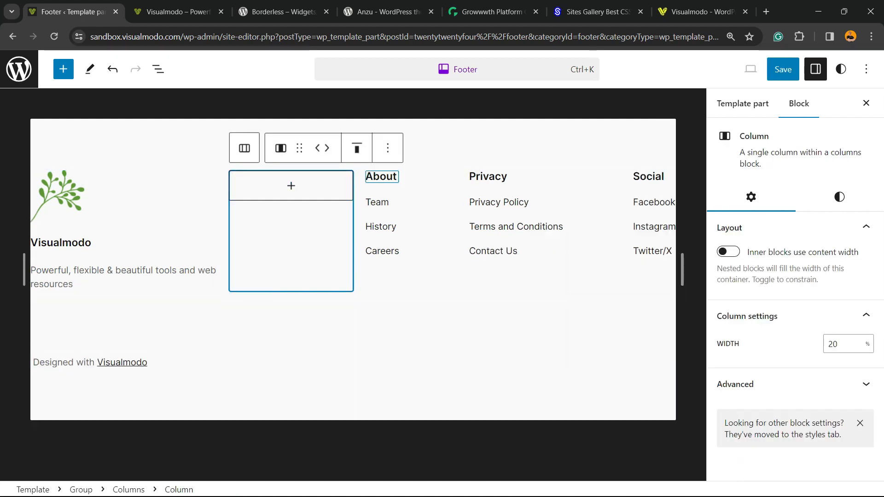
Step: Examine the settings of the footer's empty column, Privacy stack and About heading, and the blocks that can be added between the About and Privacy stacks
{"action": "left_click", "coordinate": [381, 177]}
{"action": "left_click", "coordinate": [493, 190]}
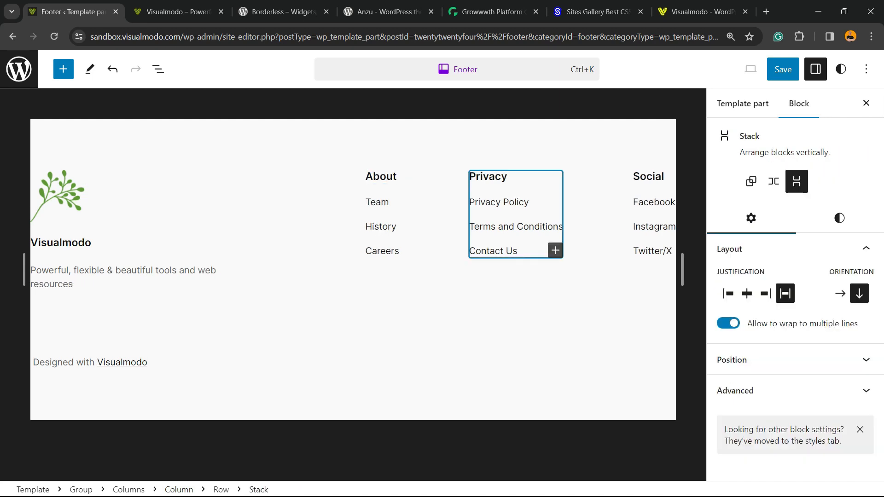
{"action": "left_click", "coordinate": [291, 225]}
{"action": "left_click", "coordinate": [497, 214]}
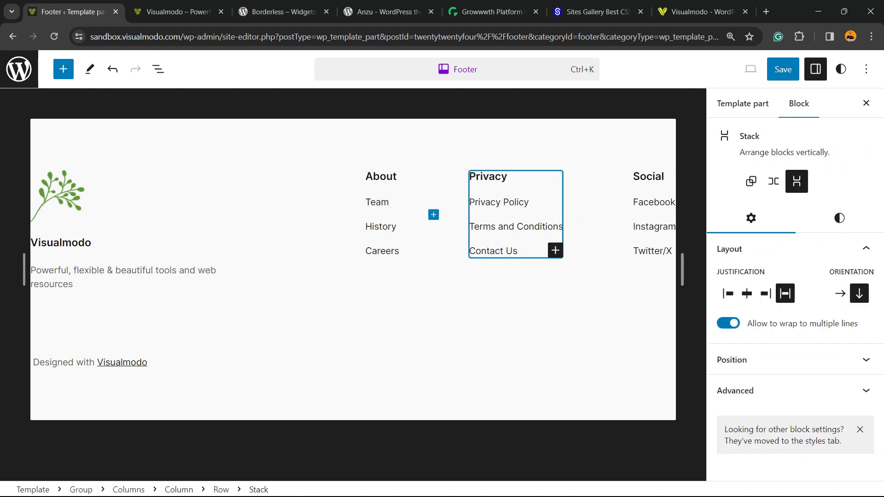
{"action": "left_click", "coordinate": [433, 215]}
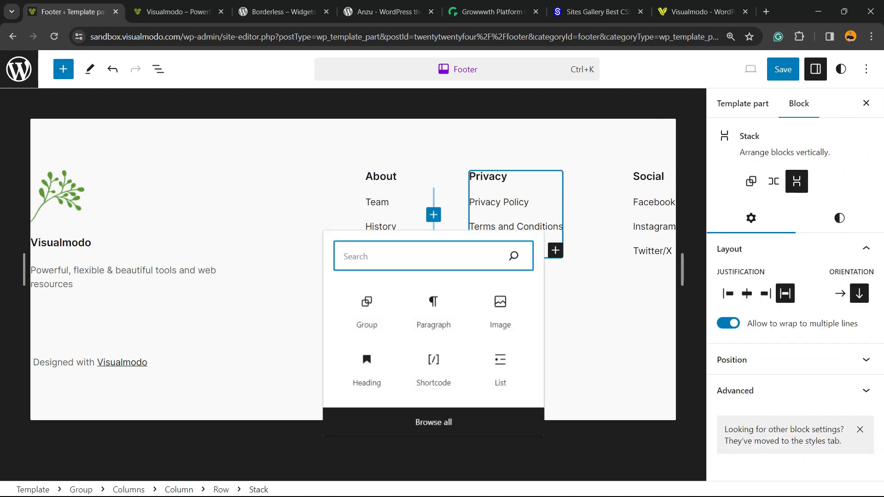
{"action": "key", "text": "Escape"}
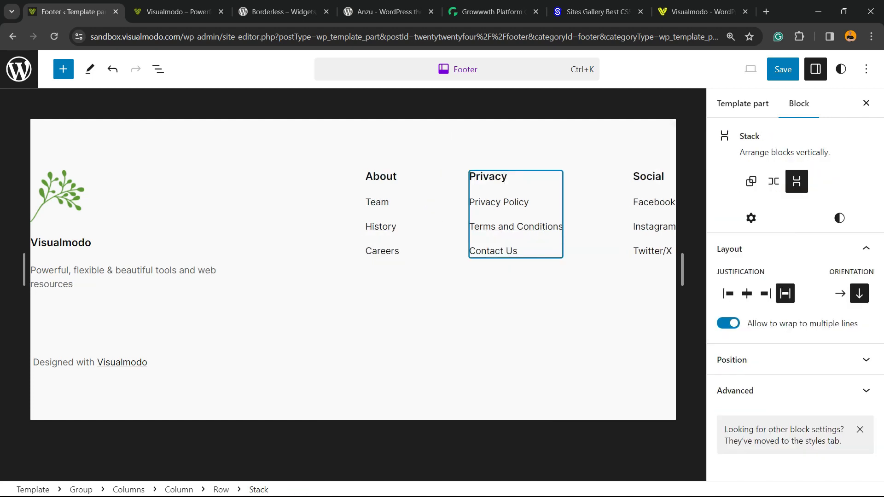
{"action": "left_click", "coordinate": [295, 230]}
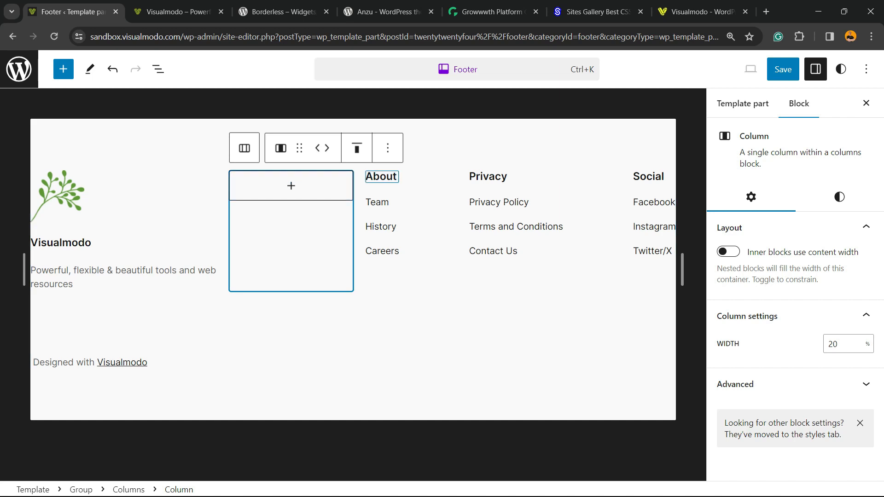
{"action": "left_click", "coordinate": [391, 176]}
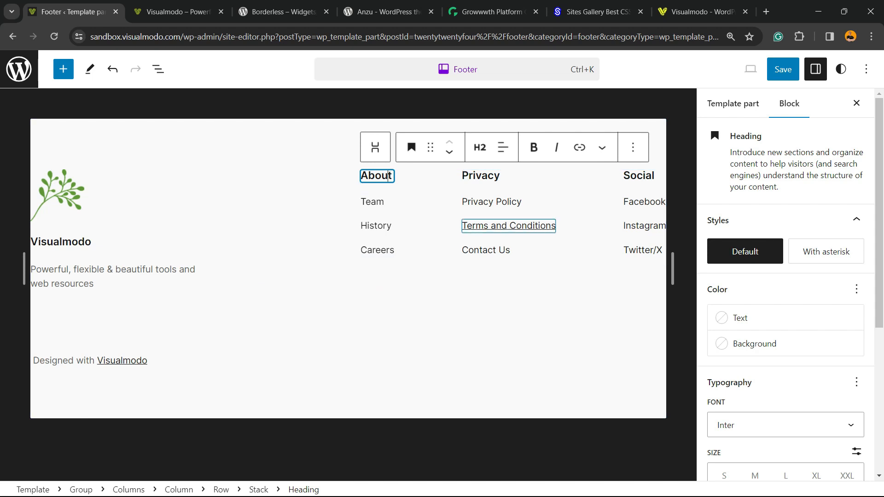
{"action": "mouse_move", "coordinate": [745, 252]}
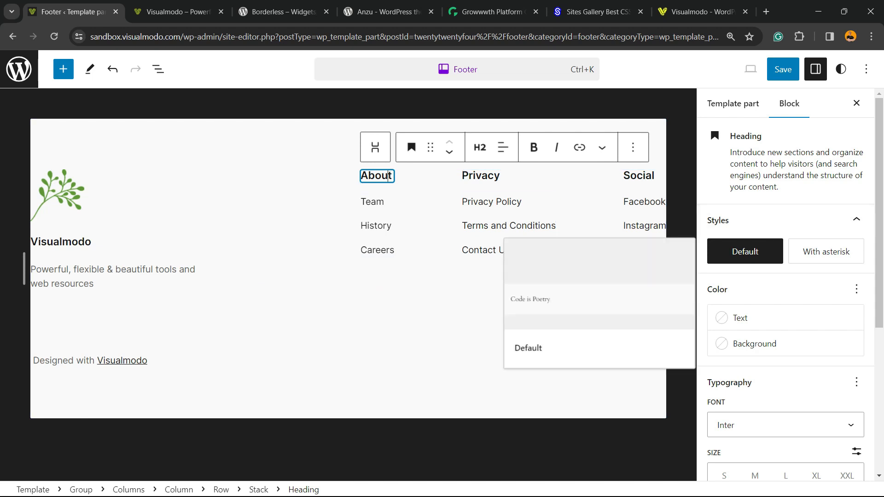
{"action": "left_click", "coordinate": [392, 323]}
{"action": "left_click", "coordinate": [291, 248]}
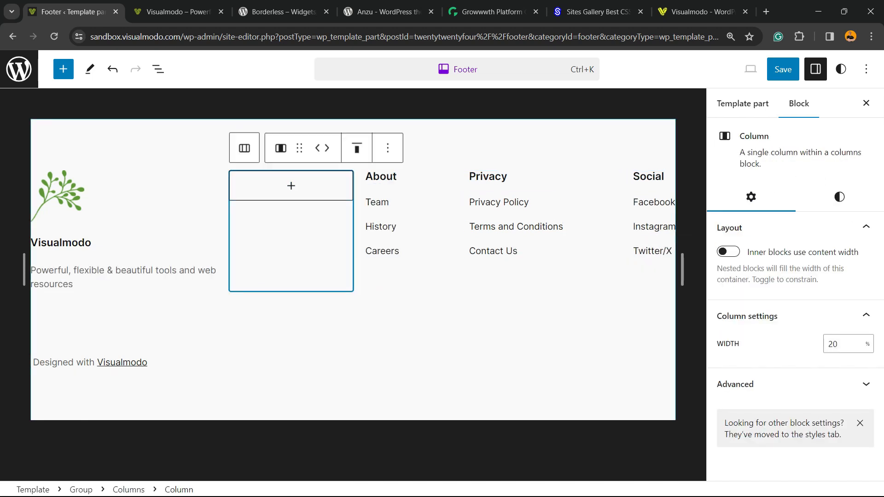
{"action": "left_click", "coordinate": [331, 324]}
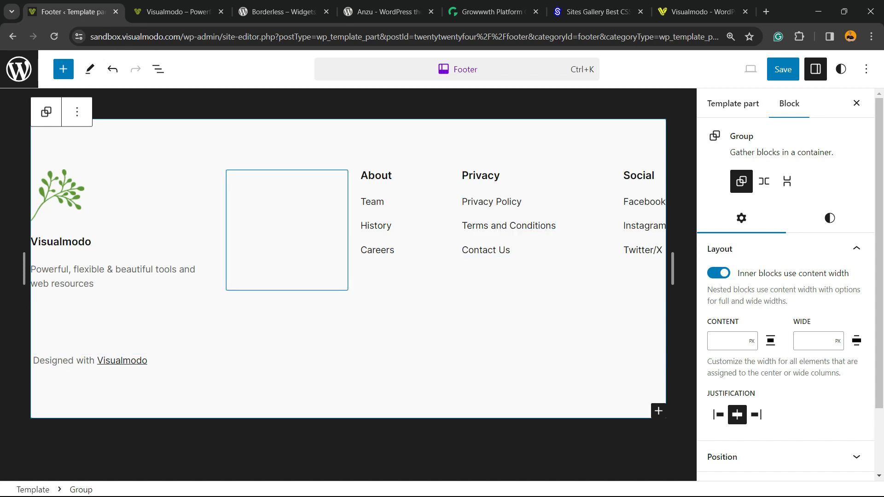
Step: Save the Footer template part and check the footer on the site's published home page
{"action": "left_click", "coordinate": [783, 69]}
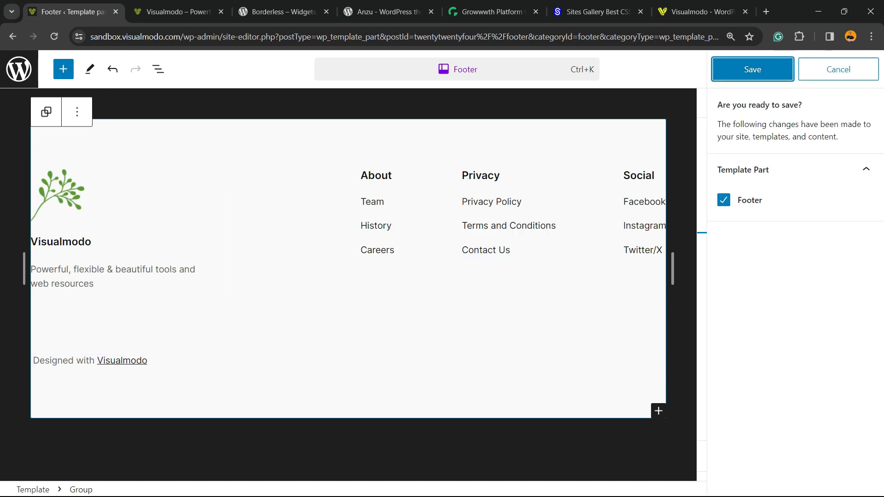
{"action": "left_click", "coordinate": [783, 69]}
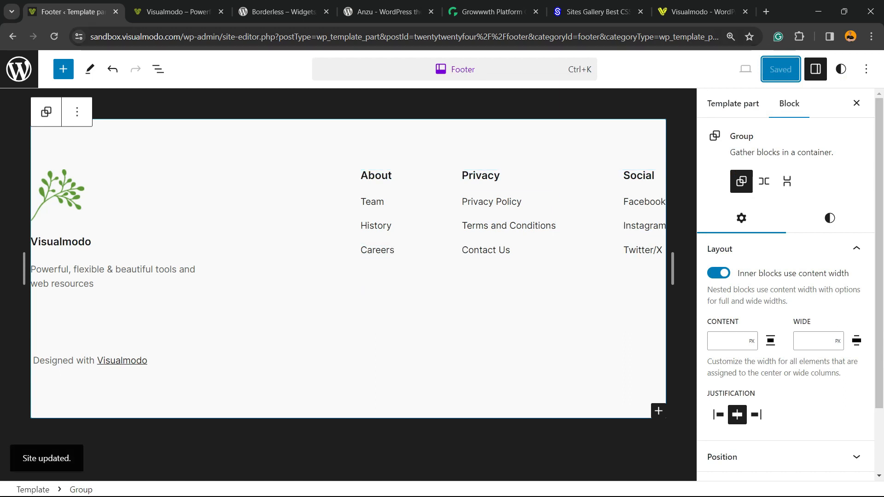
{"action": "left_click", "coordinate": [178, 11]}
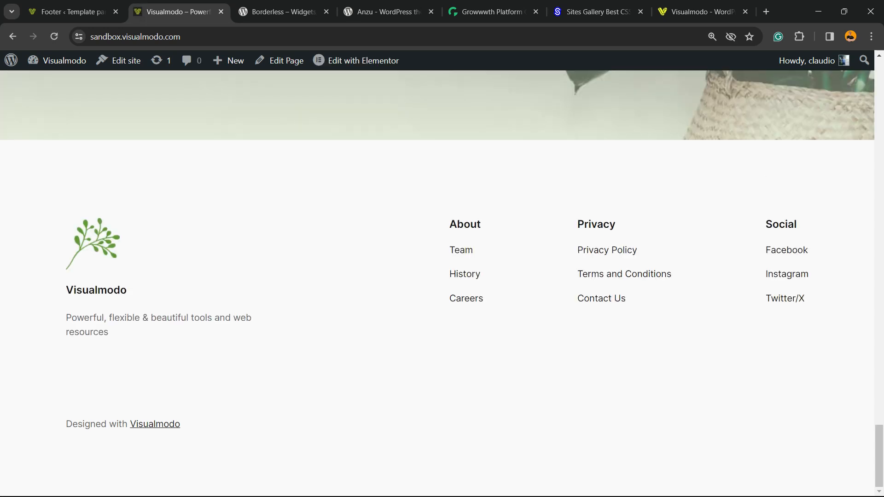
Step: Look over the titles of the Borderless plugin page and the Anzu theme page on wordpress.org
{"action": "key", "text": "ctrl+Tab"}
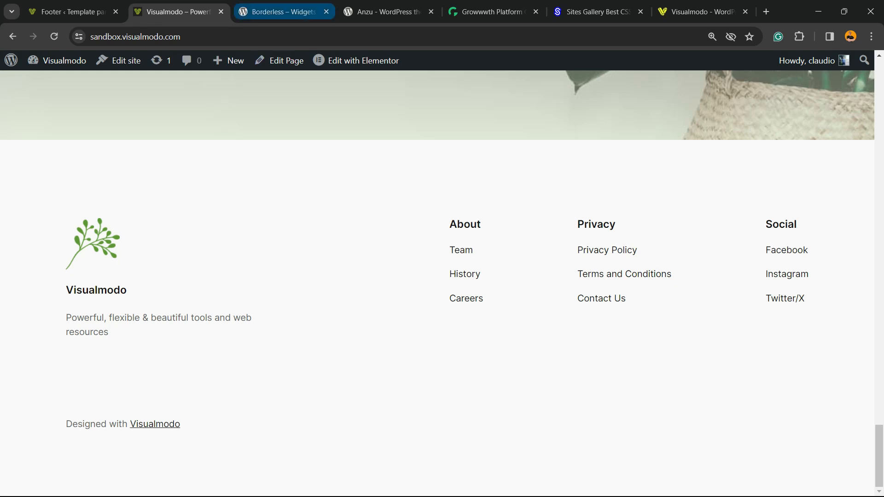
{"action": "left_click_drag", "start_coordinate": [212, 388], "coordinate": [498, 415]}
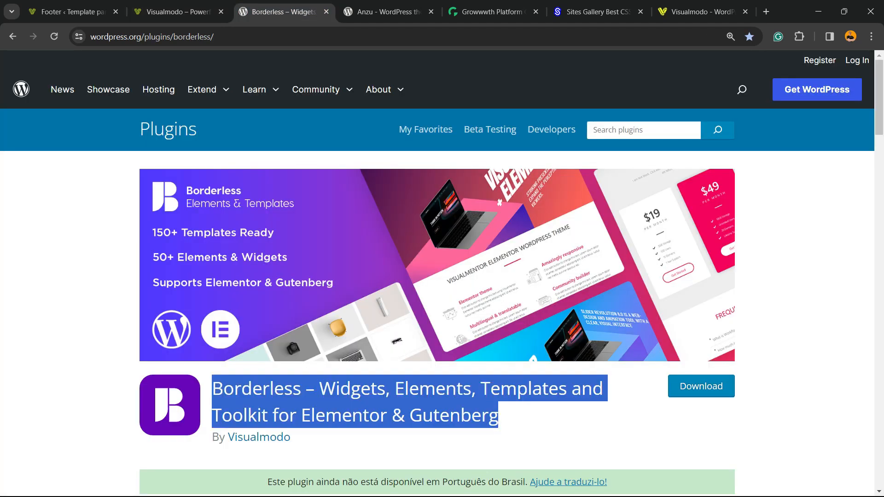
{"action": "key", "text": "ctrl+Tab"}
{"action": "double_click", "coordinate": [189, 273]}
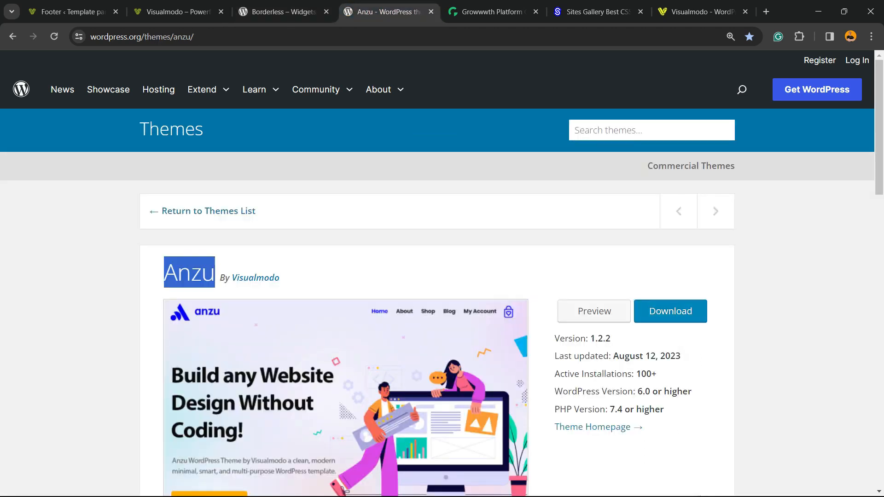
{"action": "double_click", "coordinate": [189, 273]}
Step: Look over the Growwwth home page, from its main headline through the publisher listings and their prices
{"action": "key", "text": "ctrl+Tab"}
{"action": "triple_click", "coordinate": [189, 273]}
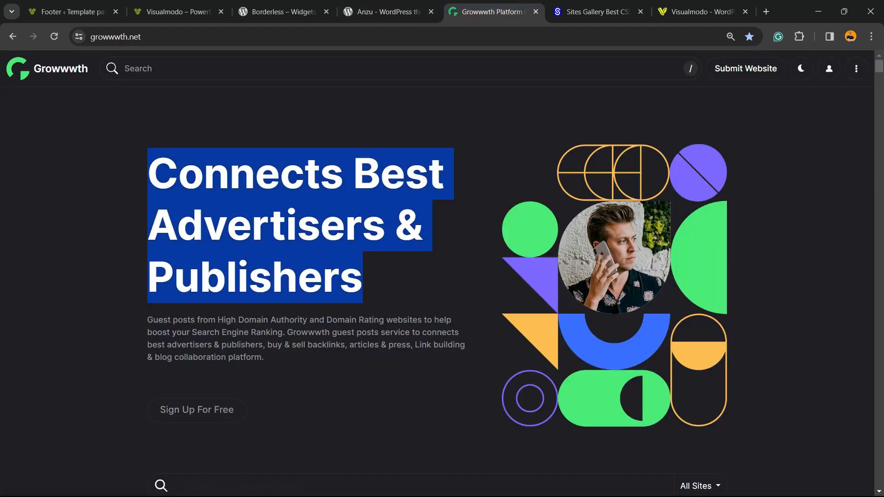
{"action": "scroll", "coordinate": [436, 290], "scroll_direction": "down", "scroll_amount": 7}
{"action": "scroll", "coordinate": [437, 290], "scroll_direction": "down", "scroll_amount": 9}
{"action": "scroll", "coordinate": [437, 290], "scroll_direction": "down", "scroll_amount": 20}
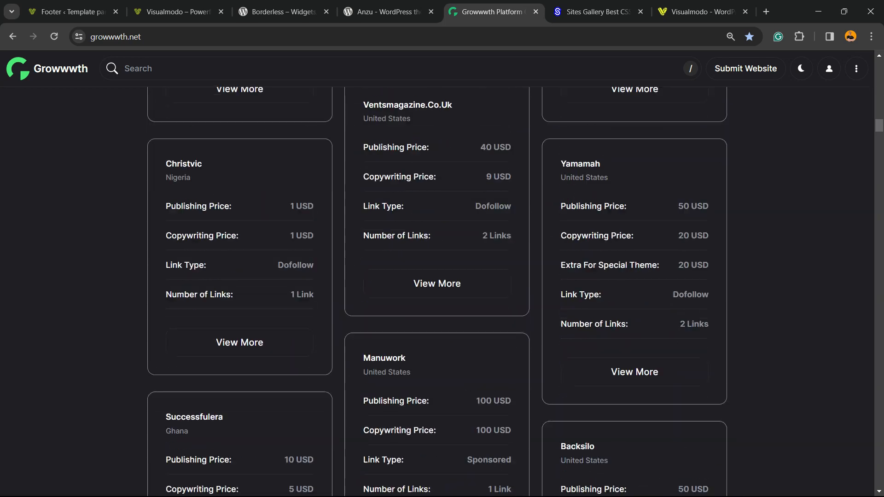
{"action": "scroll", "coordinate": [437, 290], "scroll_direction": "down", "scroll_amount": 5}
Step: Browse the websites showcased on the Sites Gallery home page
{"action": "key", "text": "ctrl+Tab"}
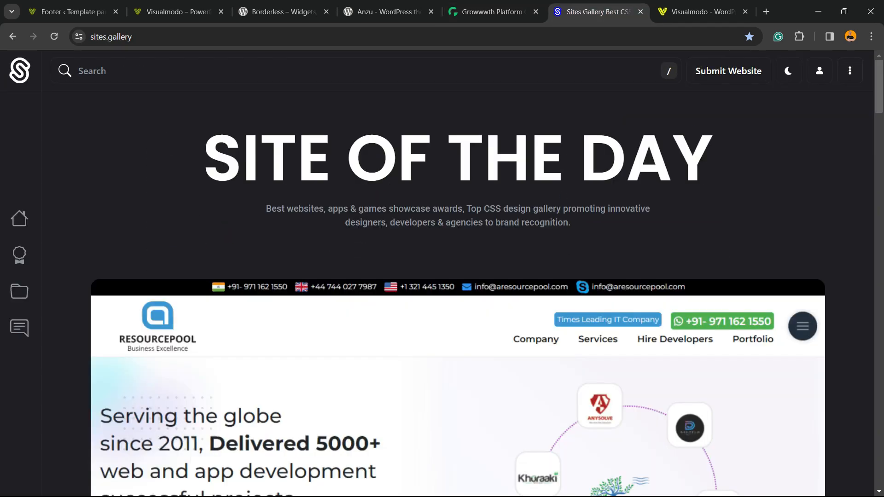
{"action": "scroll", "coordinate": [437, 290], "scroll_direction": "down", "scroll_amount": 12}
{"action": "scroll", "coordinate": [437, 290], "scroll_direction": "down", "scroll_amount": 20}
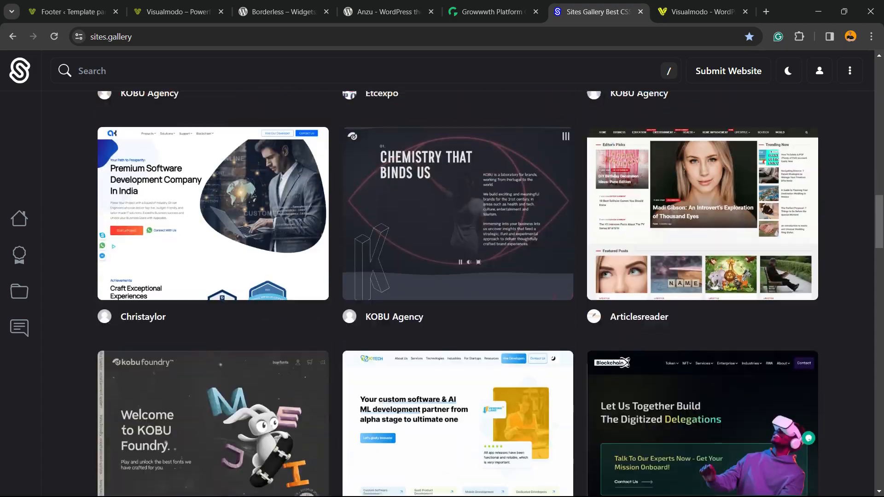
{"action": "scroll", "coordinate": [437, 290], "scroll_direction": "down", "scroll_amount": 20}
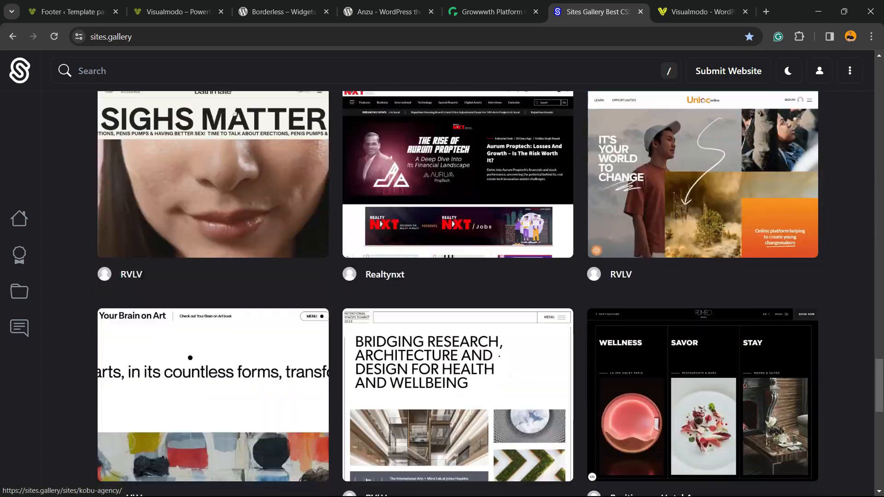
{"action": "scroll", "coordinate": [436, 290], "scroll_direction": "up", "scroll_amount": 7}
{"action": "scroll", "coordinate": [436, 290], "scroll_direction": "up", "scroll_amount": 20}
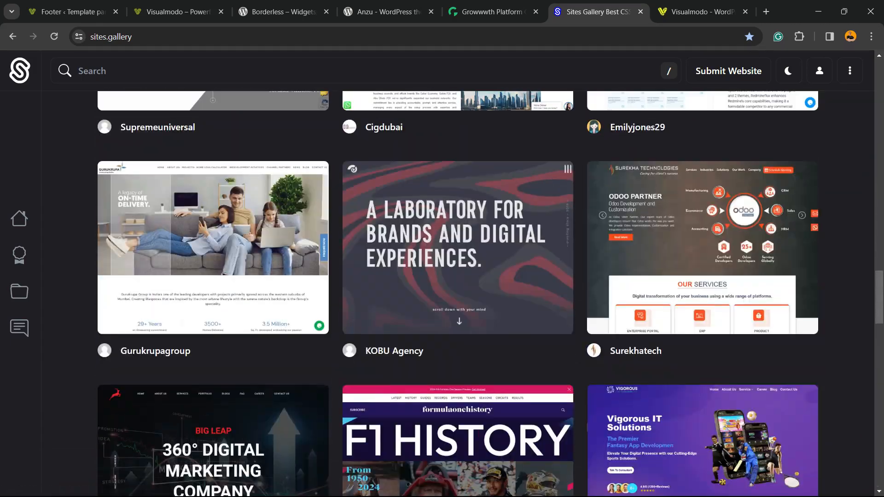
Step: Open the Templates Library page of the Visualmodo website and browse the starter templates listed there
{"action": "key", "text": "ctrl+Tab"}
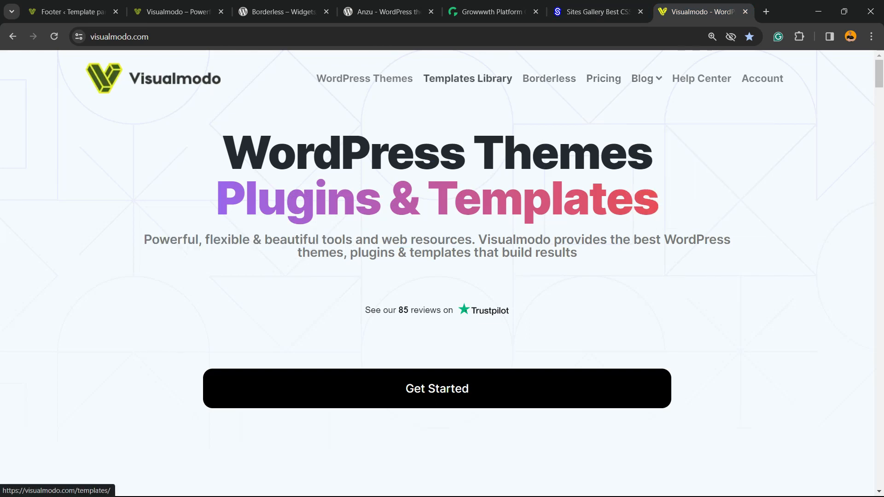
{"action": "left_click", "coordinate": [467, 78]}
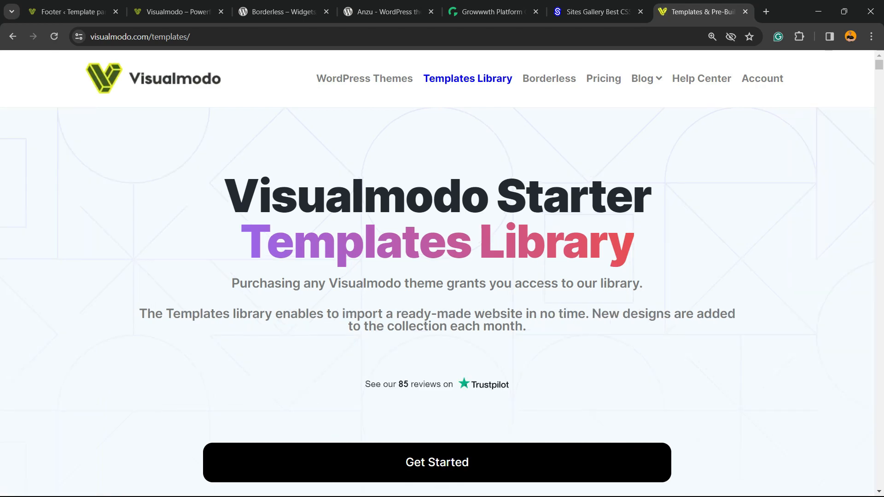
{"action": "scroll", "coordinate": [442, 277], "scroll_direction": "down", "scroll_amount": 15}
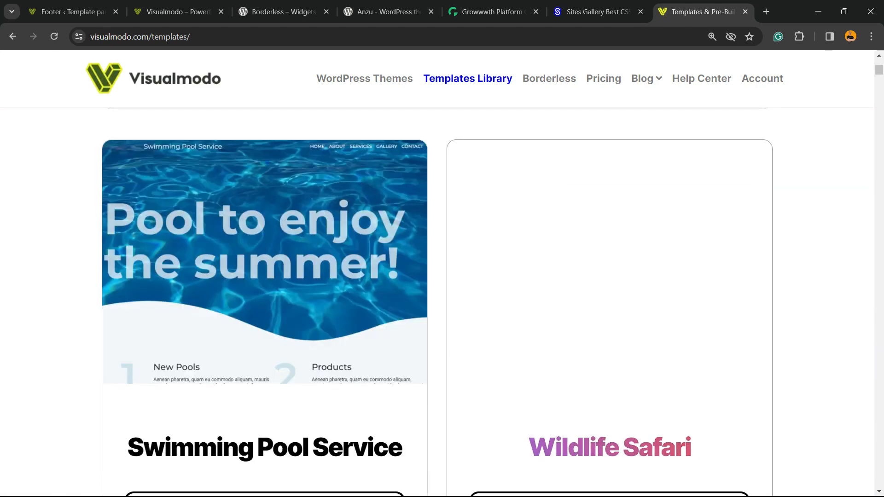
{"action": "scroll", "coordinate": [442, 300], "scroll_direction": "down", "scroll_amount": 20}
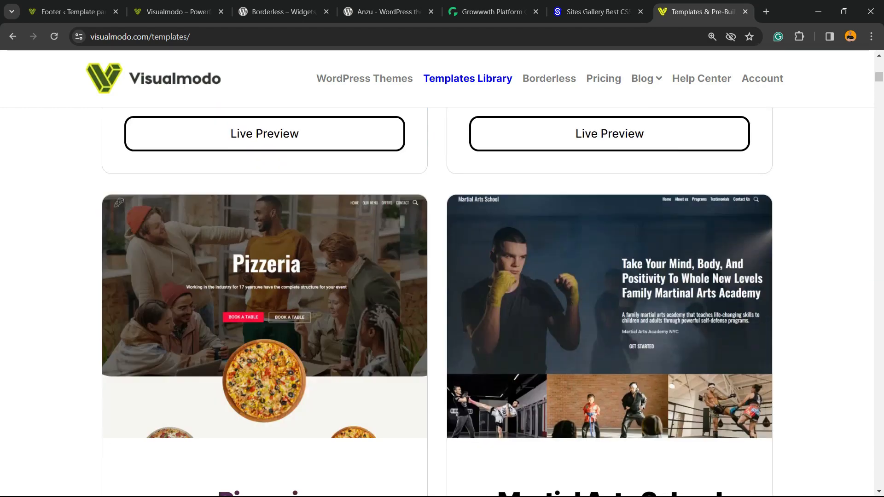
{"action": "scroll", "coordinate": [442, 299], "scroll_direction": "down", "scroll_amount": 20}
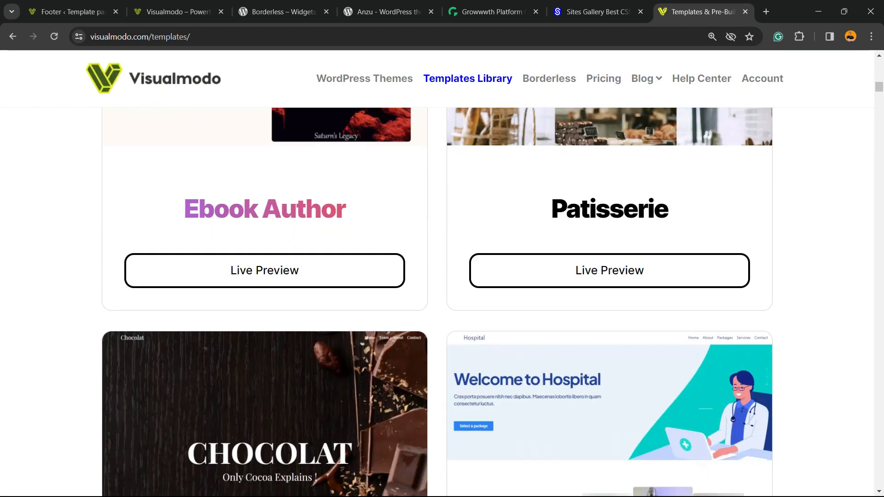
{"action": "scroll", "coordinate": [442, 300], "scroll_direction": "down", "scroll_amount": 20}
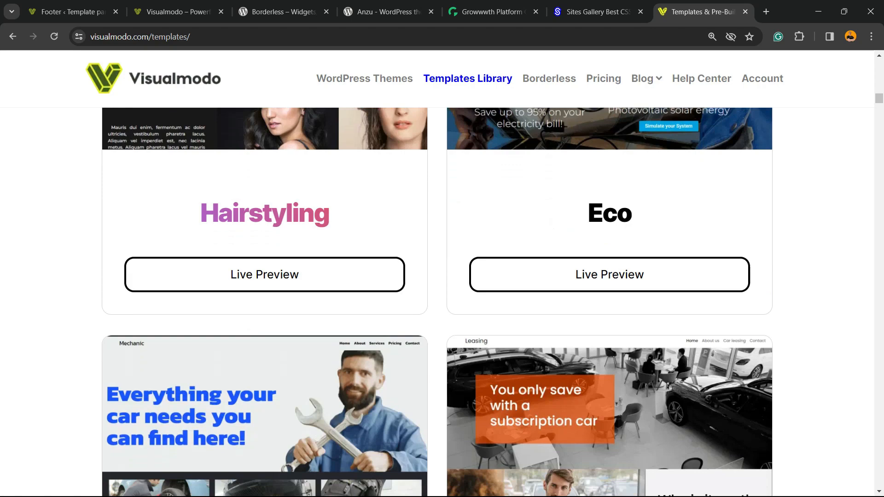
{"action": "scroll", "coordinate": [442, 299], "scroll_direction": "down", "scroll_amount": 20}
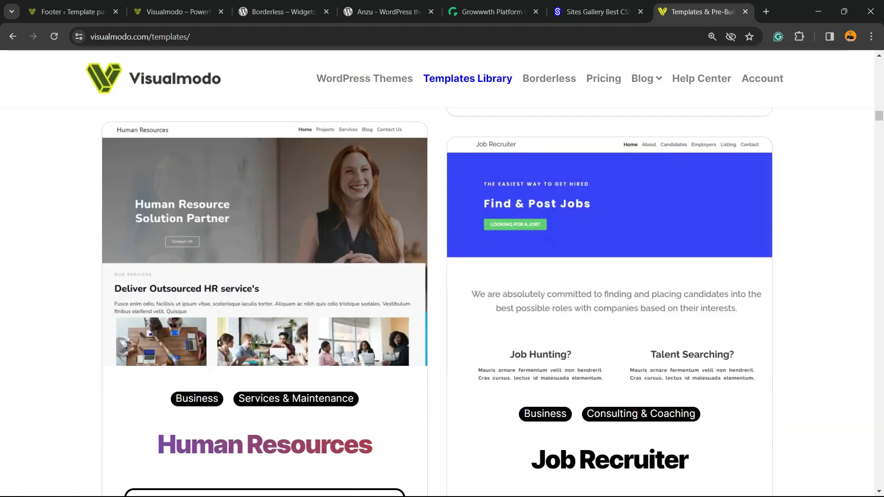
{"action": "scroll", "coordinate": [442, 299], "scroll_direction": "down", "scroll_amount": 20}
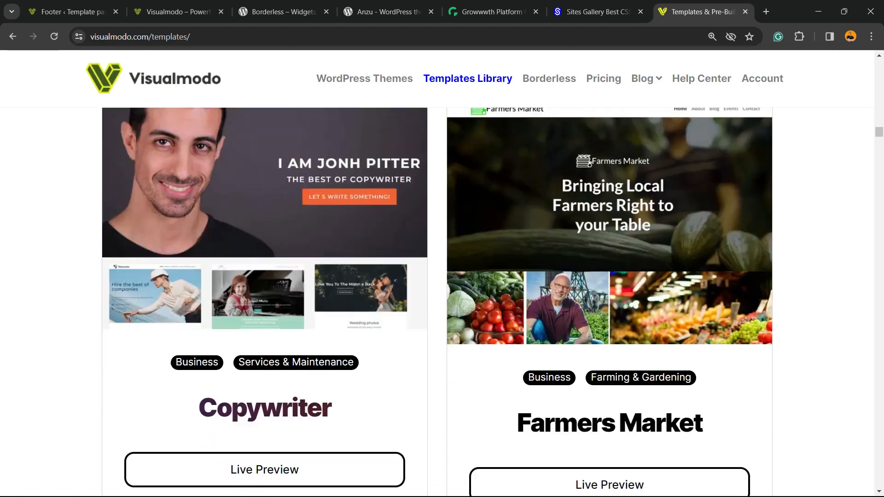
{"action": "scroll", "coordinate": [442, 299], "scroll_direction": "down", "scroll_amount": 5}
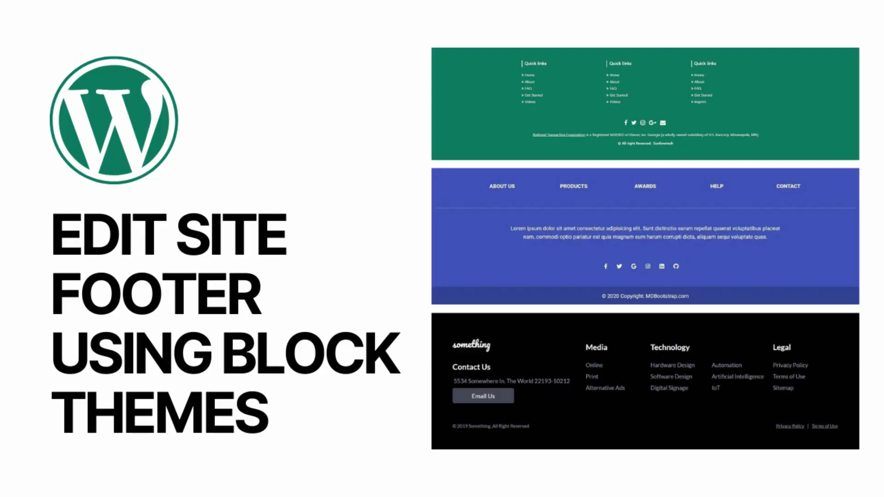